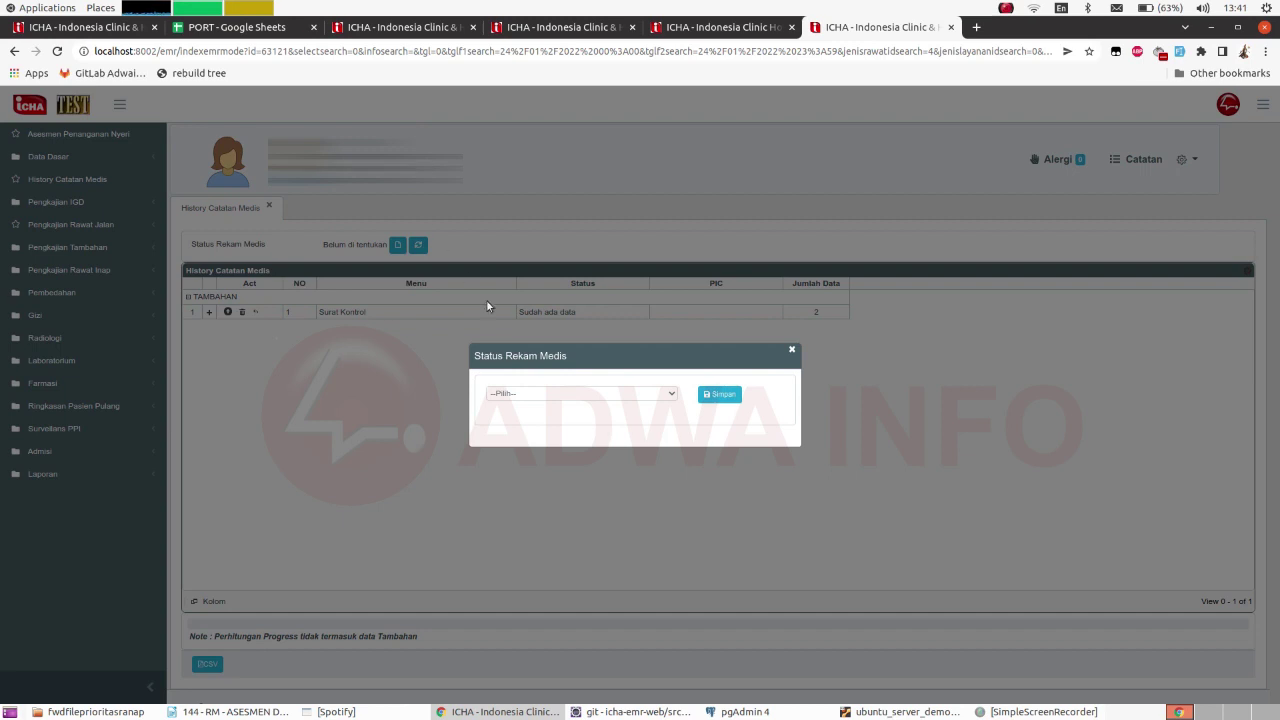
# Check which options the Status Rekam Medis dialog offers, and close it without saving a status.
pyautogui.click(529, 394)
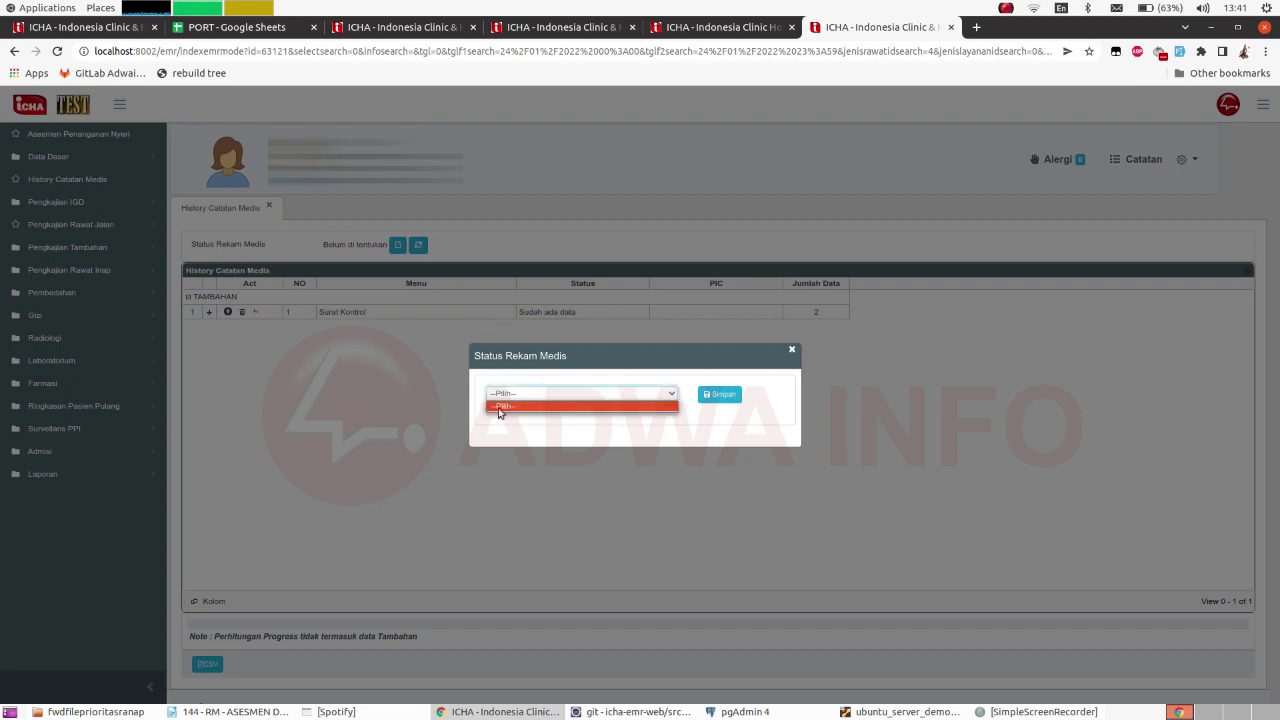
pyautogui.click(514, 408)
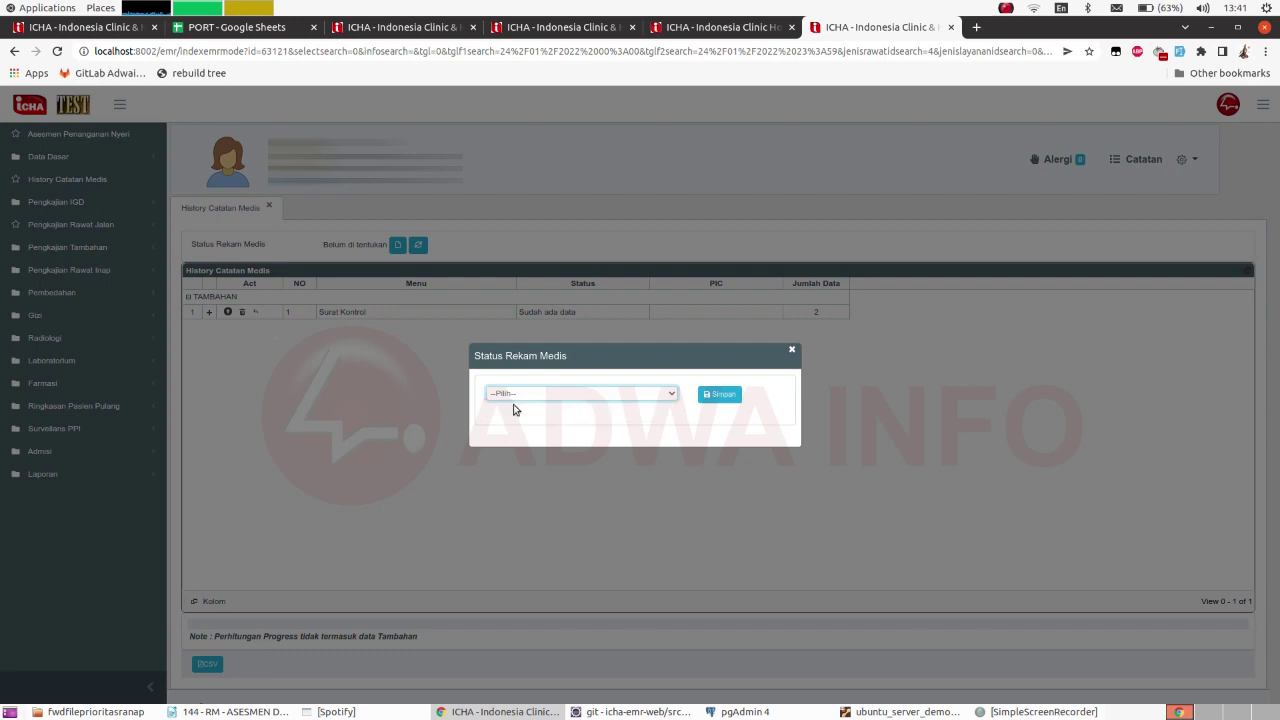
pyautogui.click(516, 396)
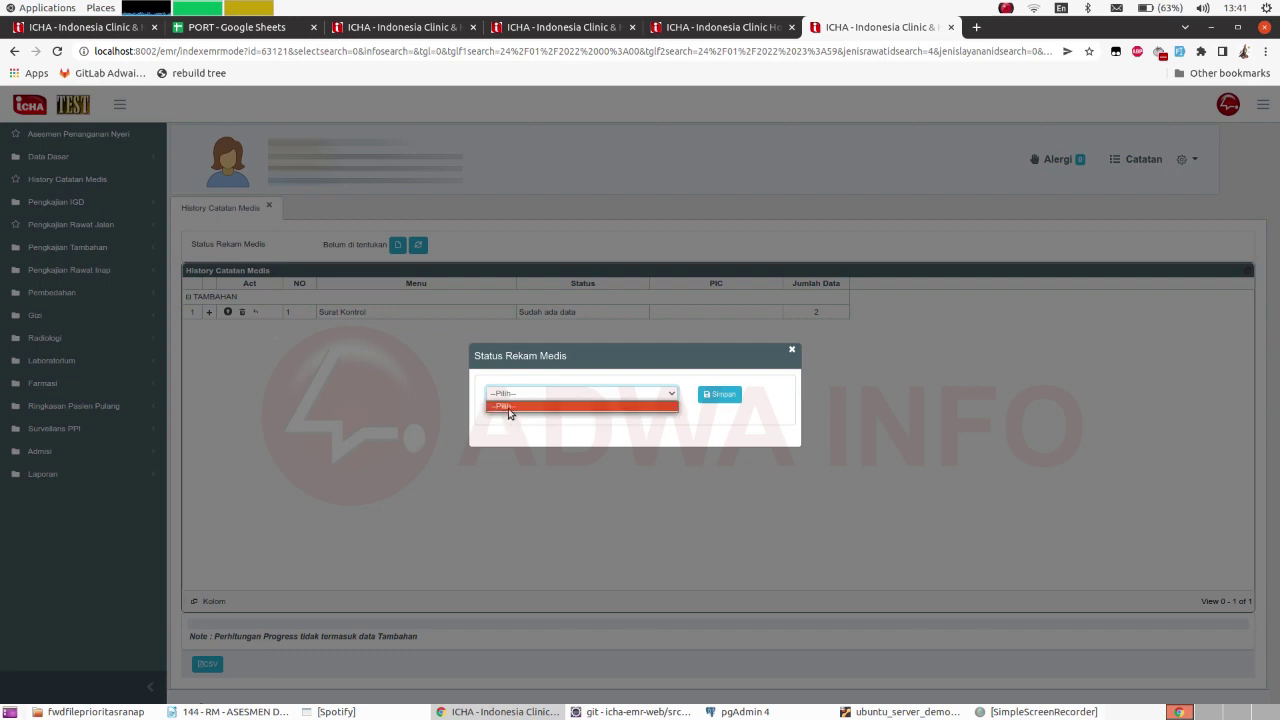
pyautogui.click(509, 408)
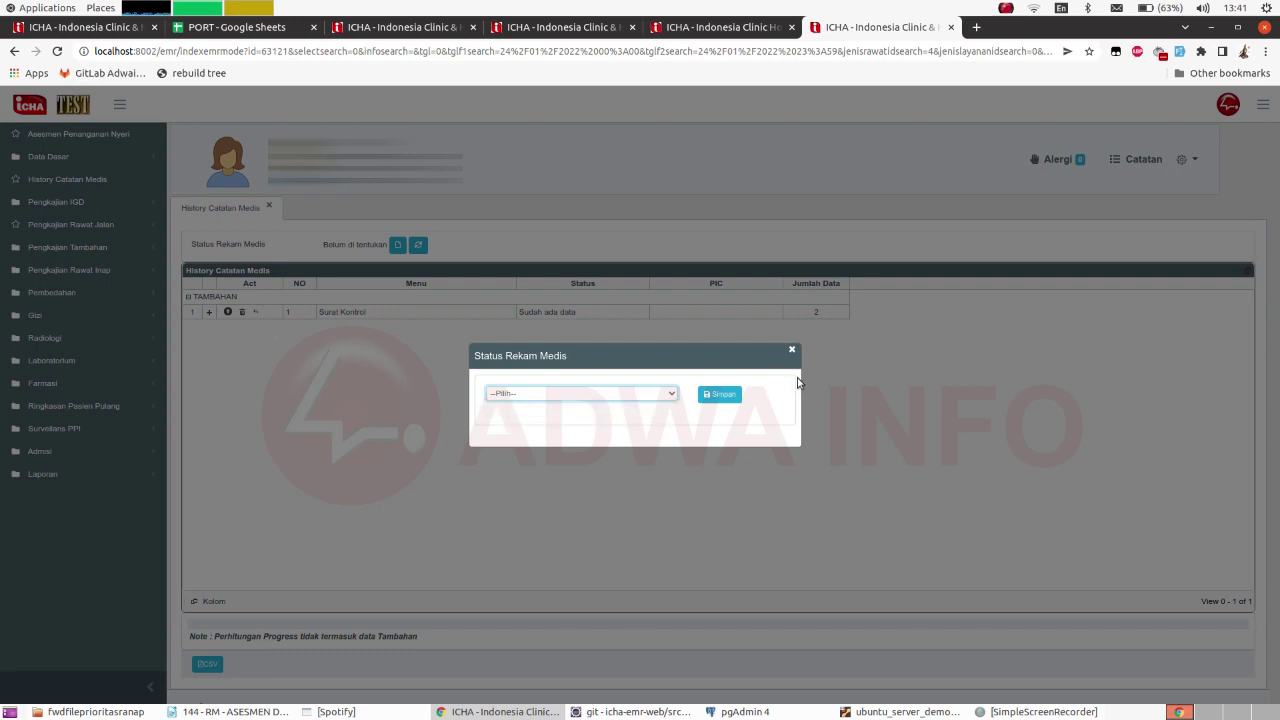
pyautogui.click(556, 392)
pyautogui.click(556, 392)
pyautogui.click(790, 349)
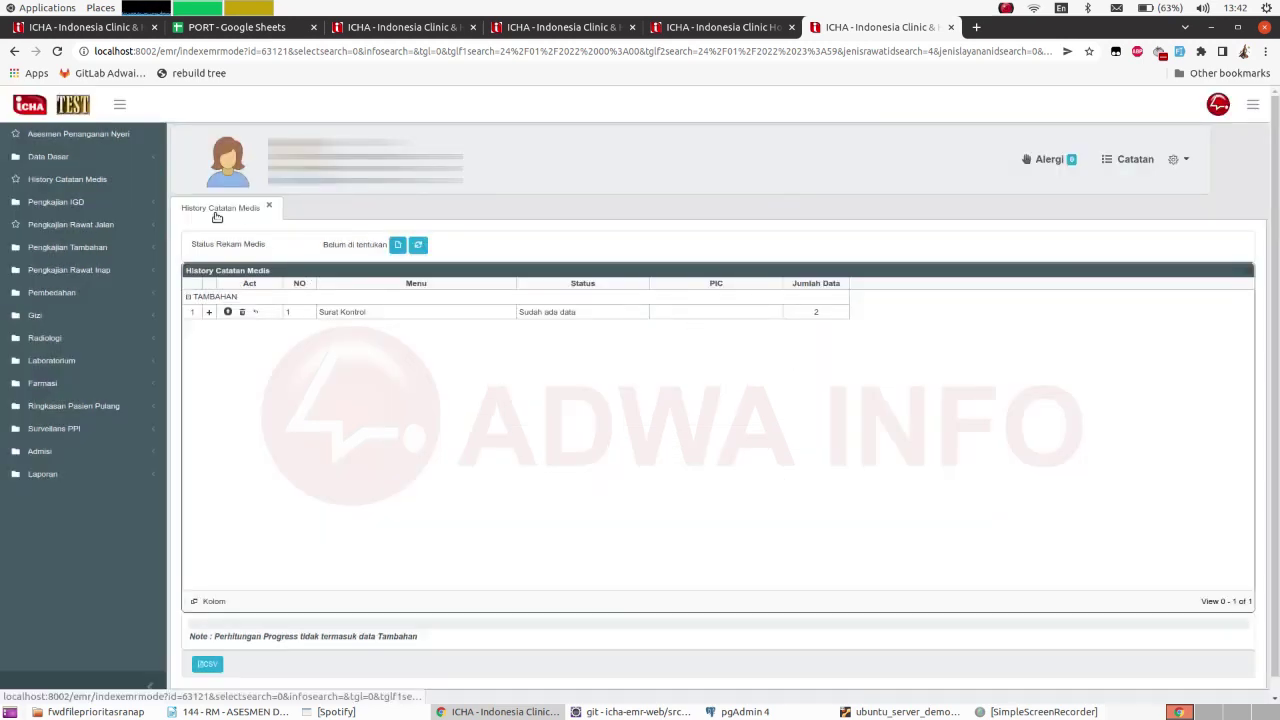
# Create and save a Setting Menu EMR record with Jenis Rawat IGD and Jenis EMR IGD Umum.
pyautogui.click(45, 158)
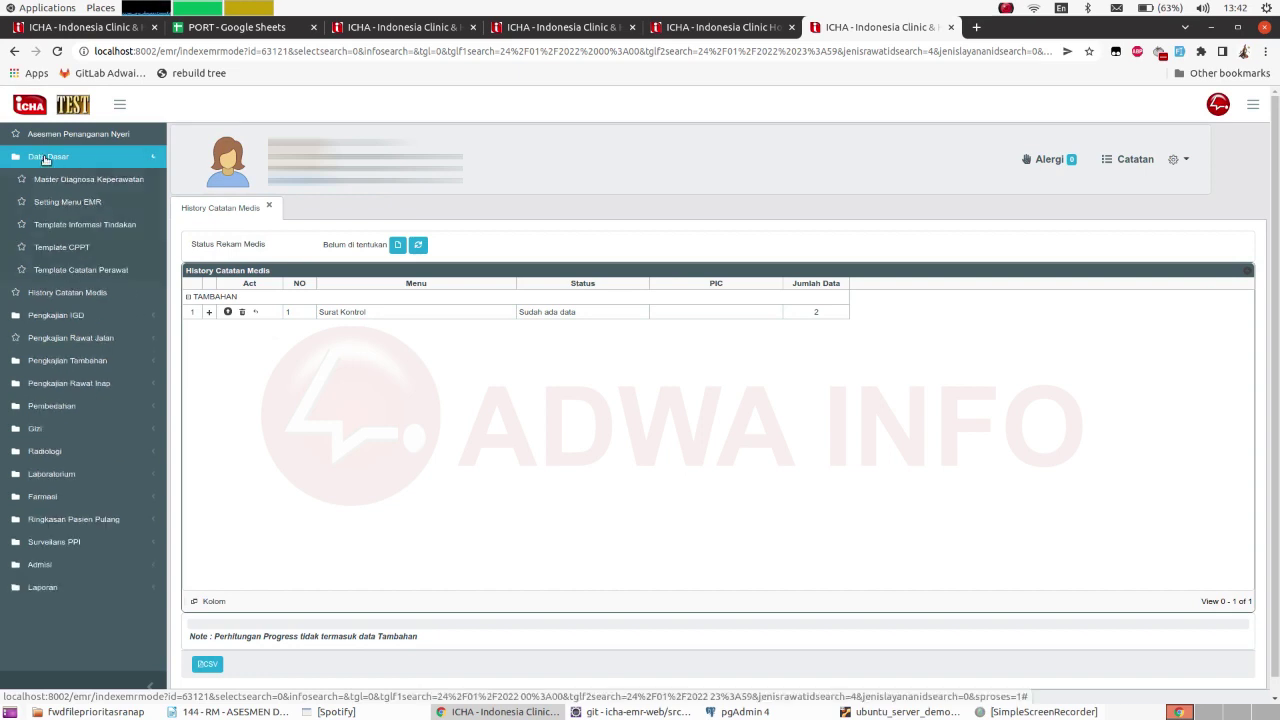
pyautogui.click(65, 202)
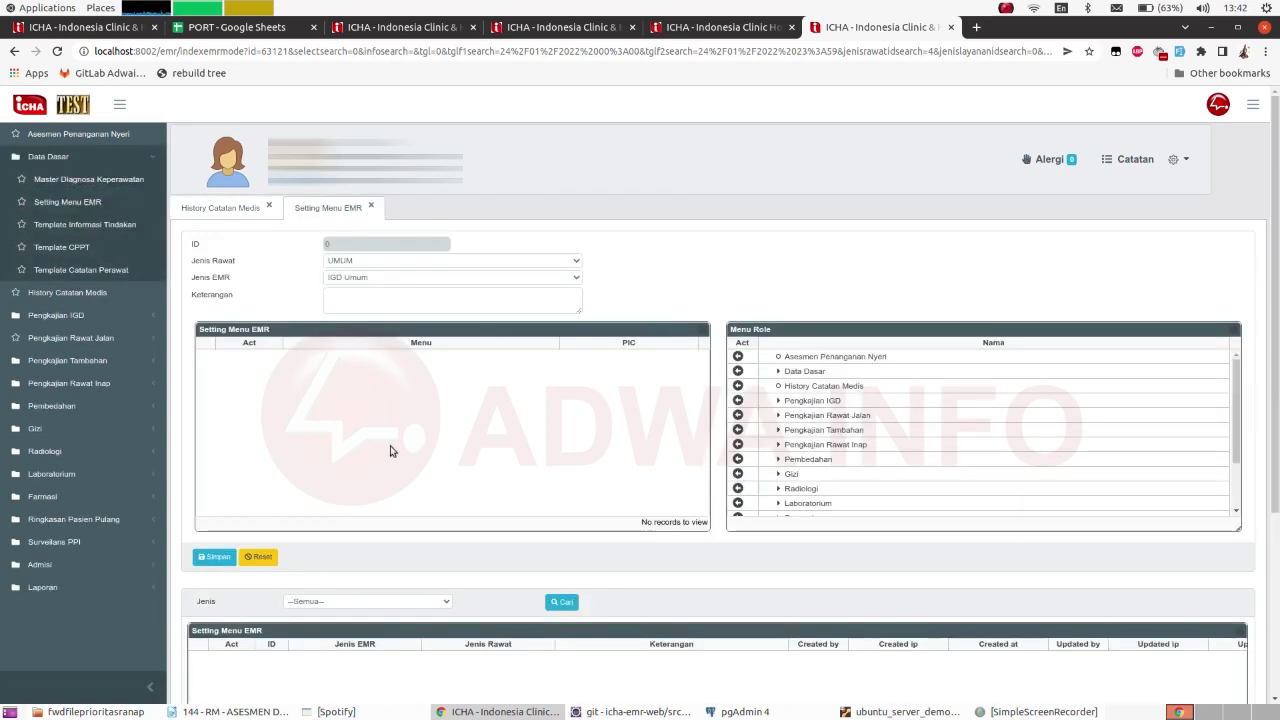
pyautogui.scroll(-3, 390, 452)
pyautogui.scroll(3, 387, 455)
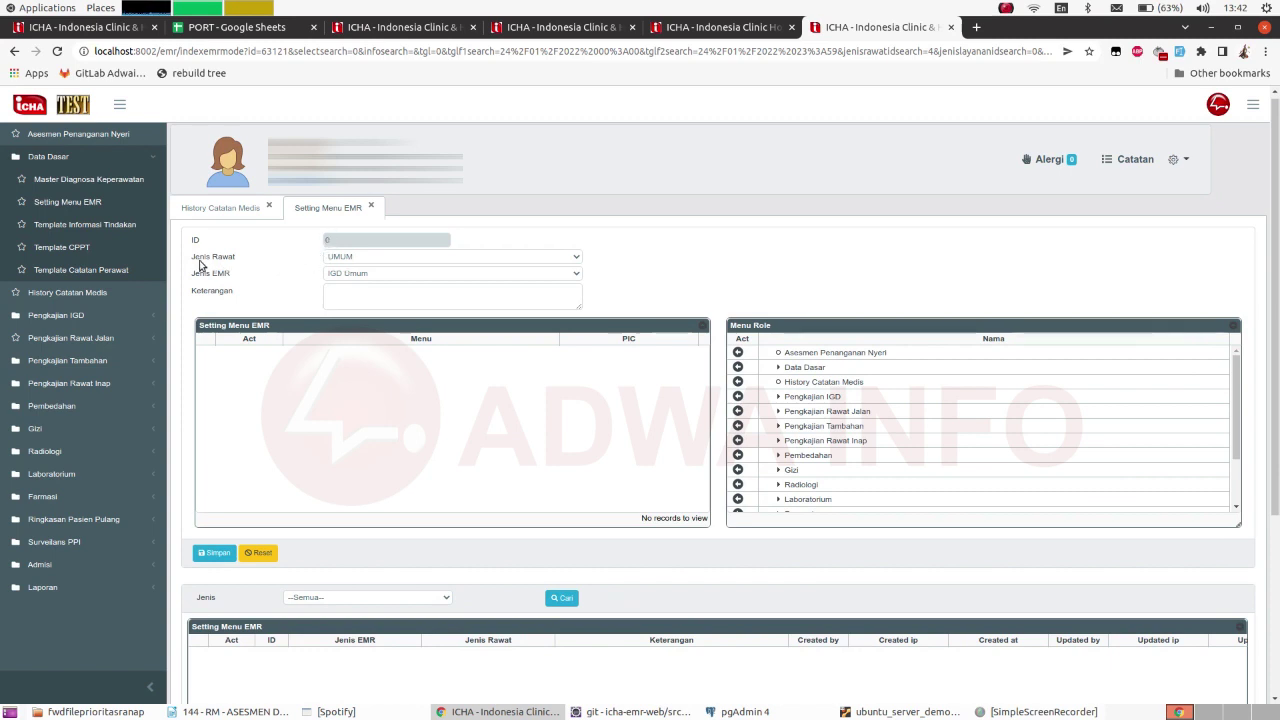
pyautogui.click(418, 260)
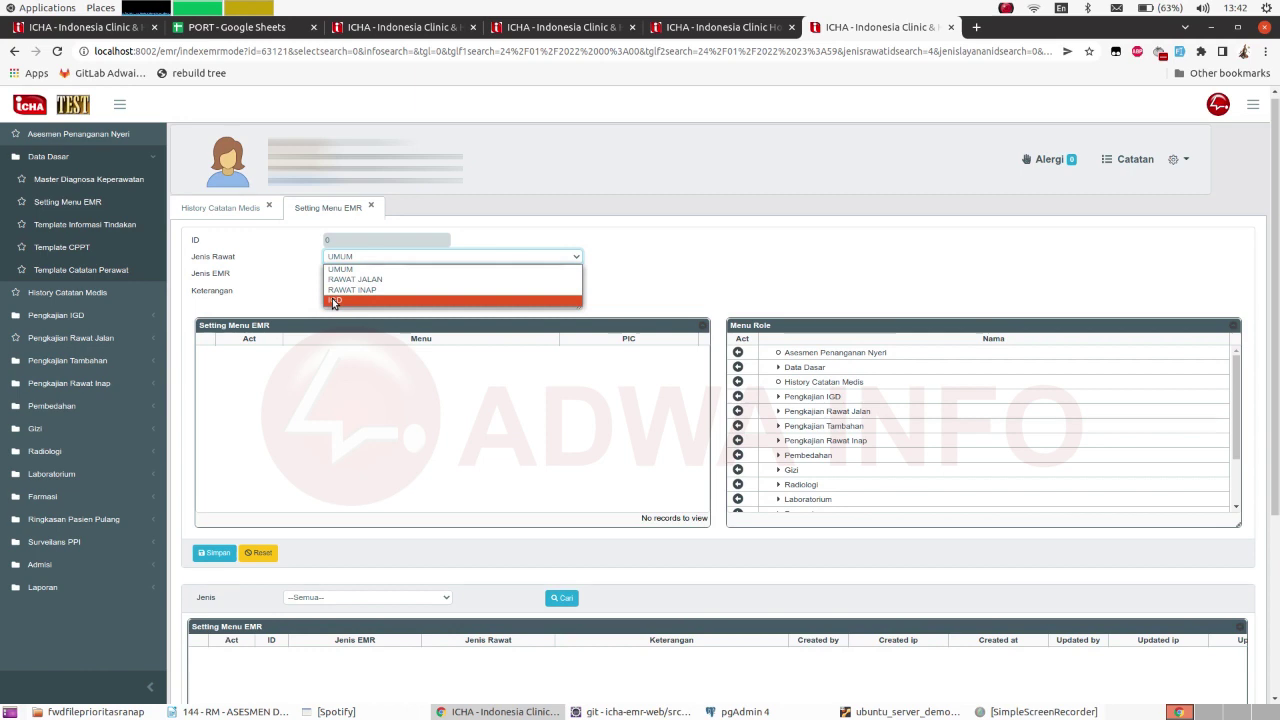
pyautogui.click(334, 301)
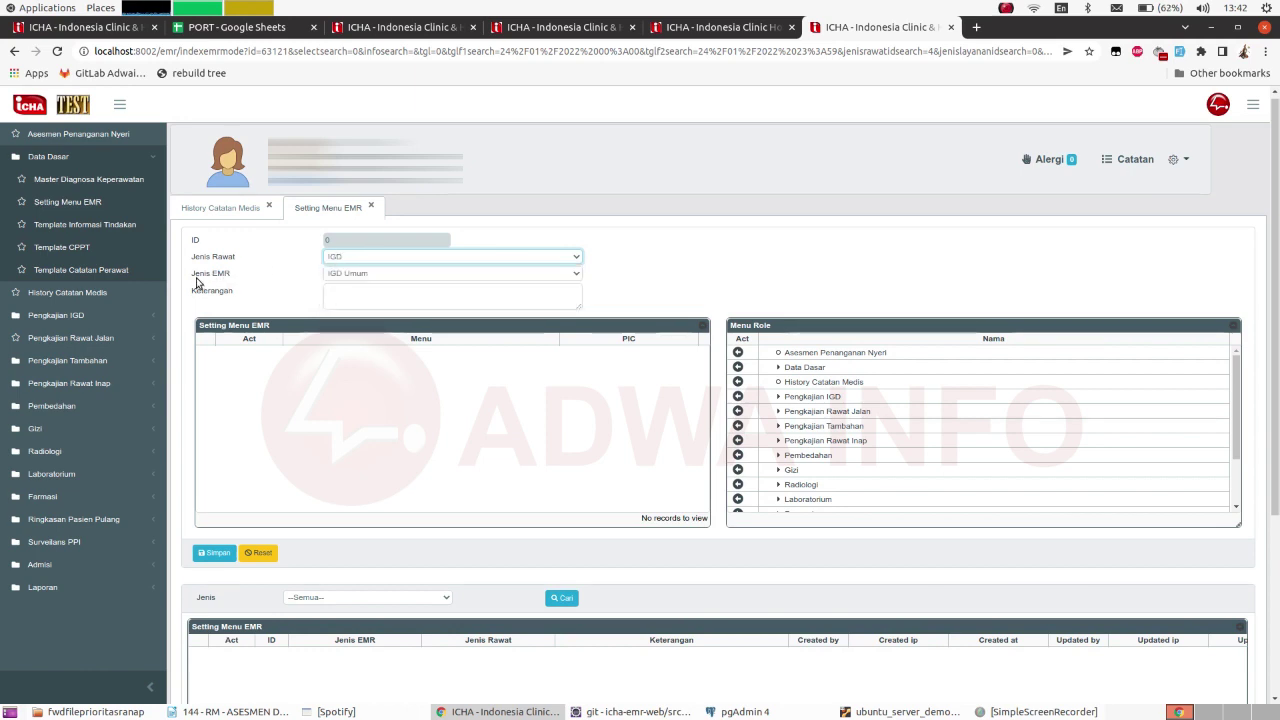
pyautogui.click(335, 273)
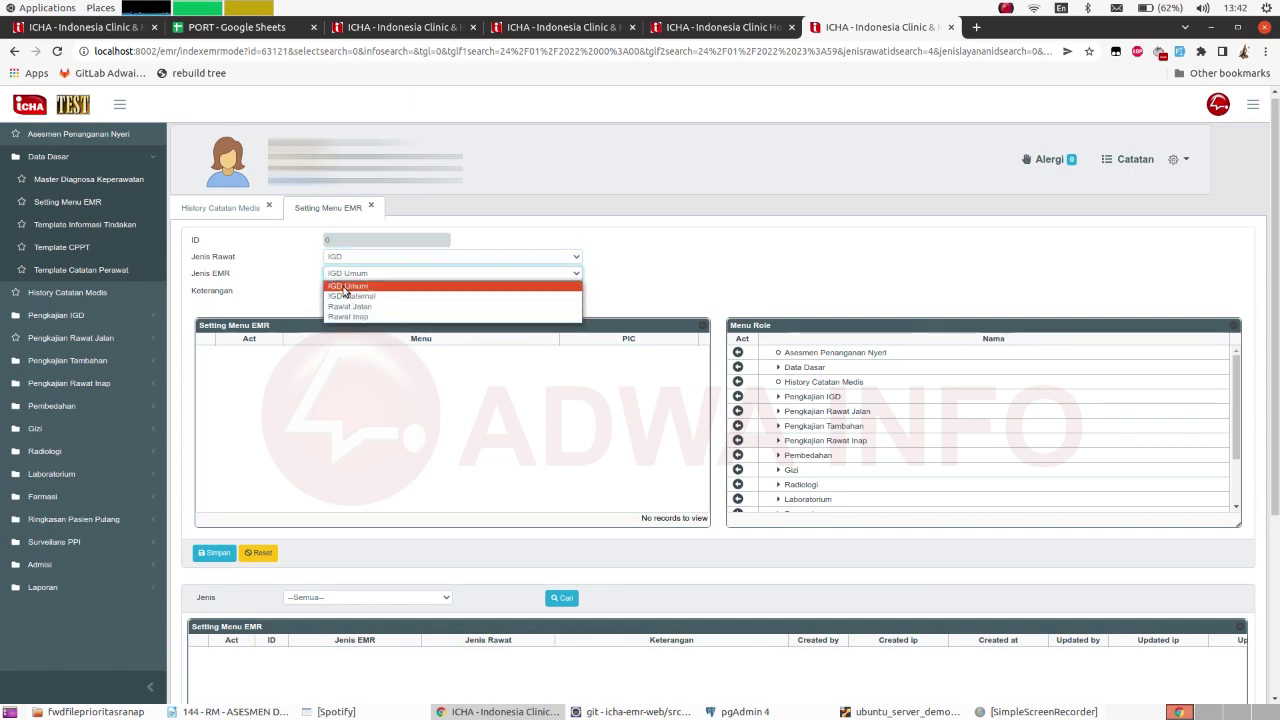
pyautogui.click(344, 287)
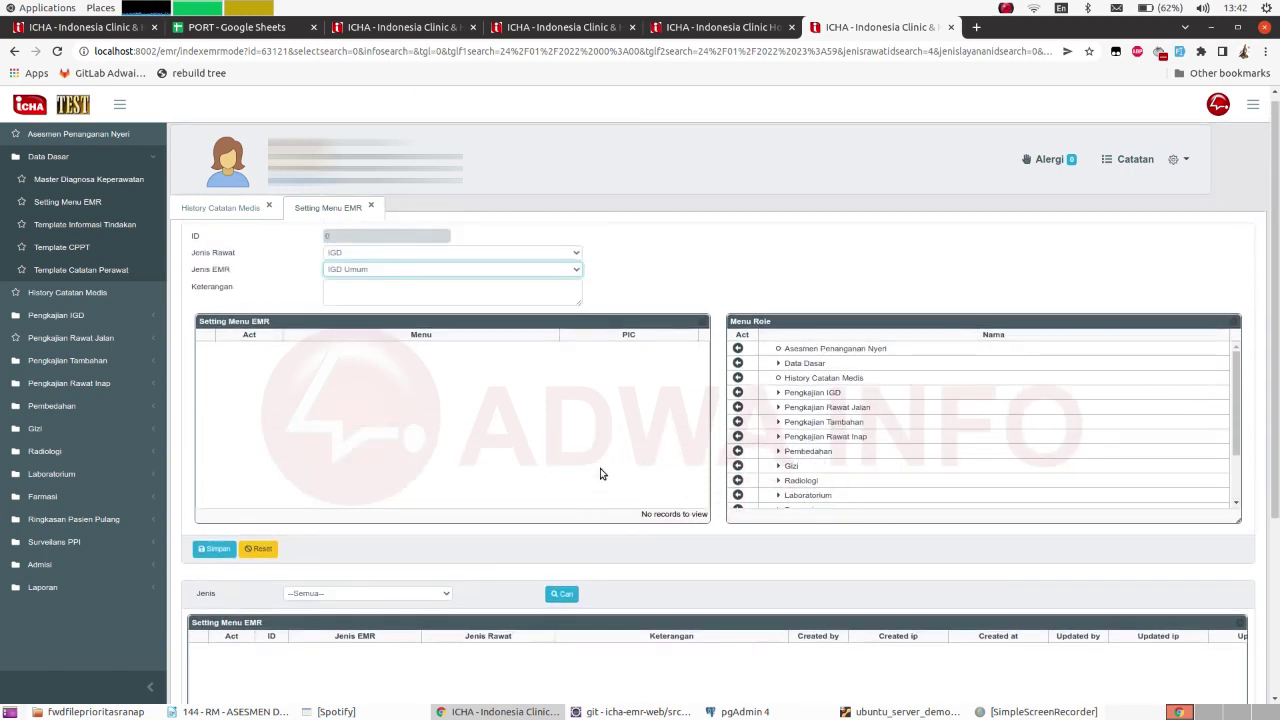
pyautogui.click(215, 550)
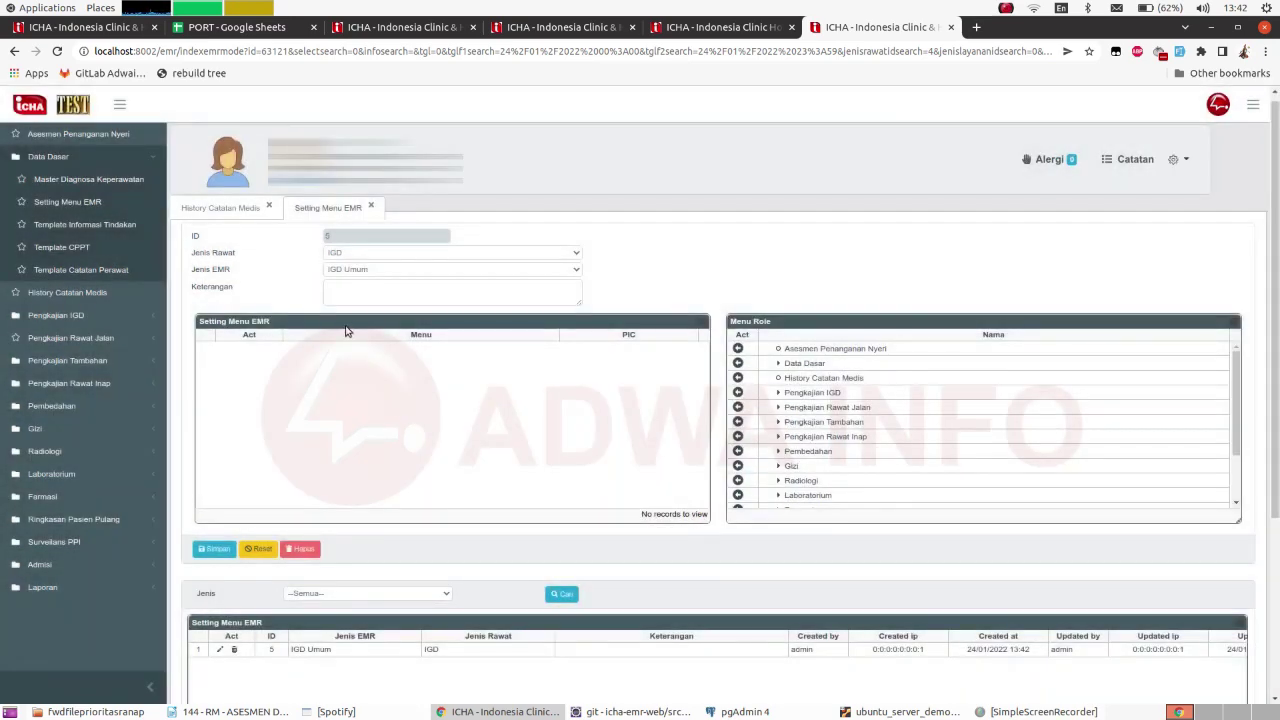
# Reload the History Catatan Medis page and save IGD Umum as the patient's Status Rekam Medis.
pyautogui.click(221, 209)
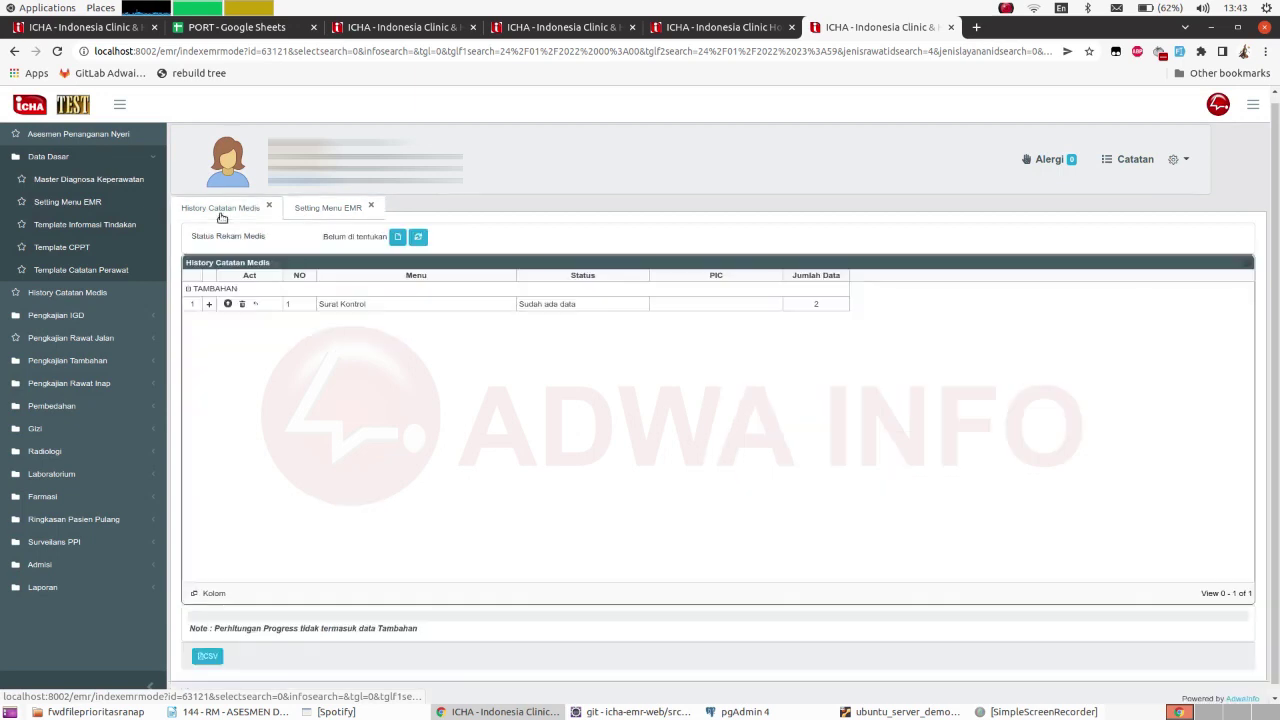
pyautogui.click(57, 56)
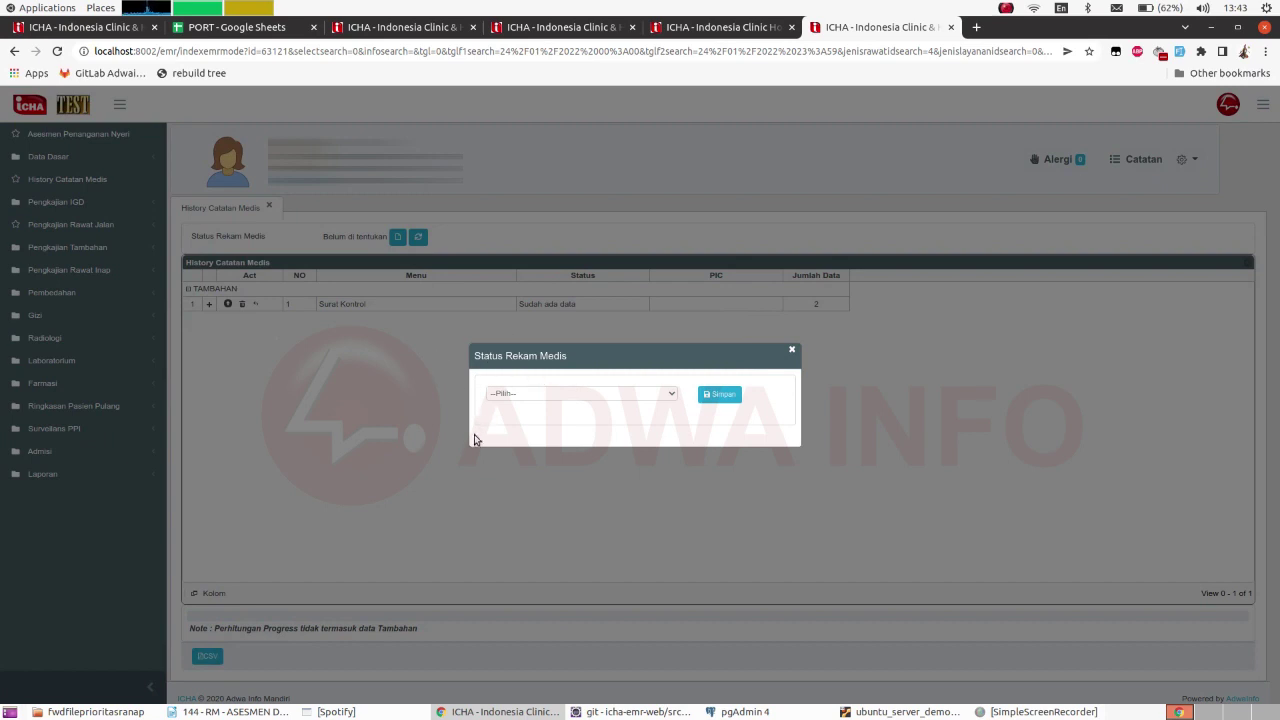
pyautogui.click(557, 394)
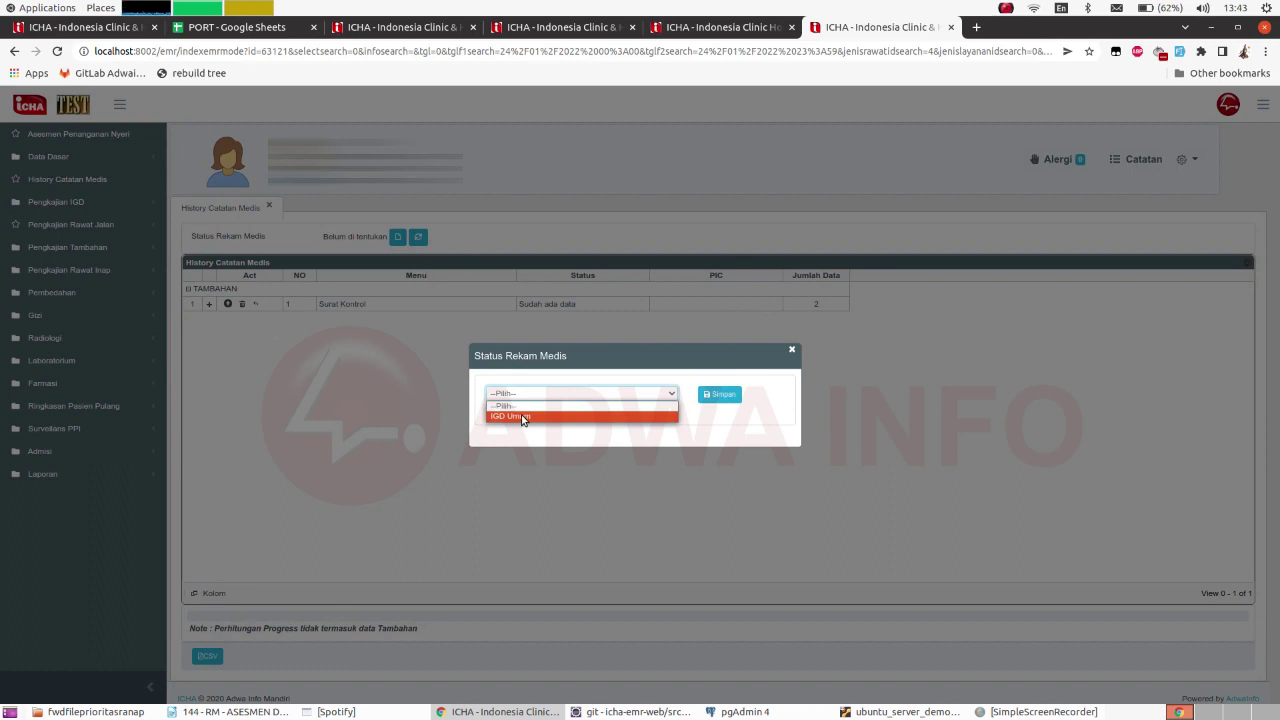
pyautogui.click(522, 417)
pyautogui.click(706, 394)
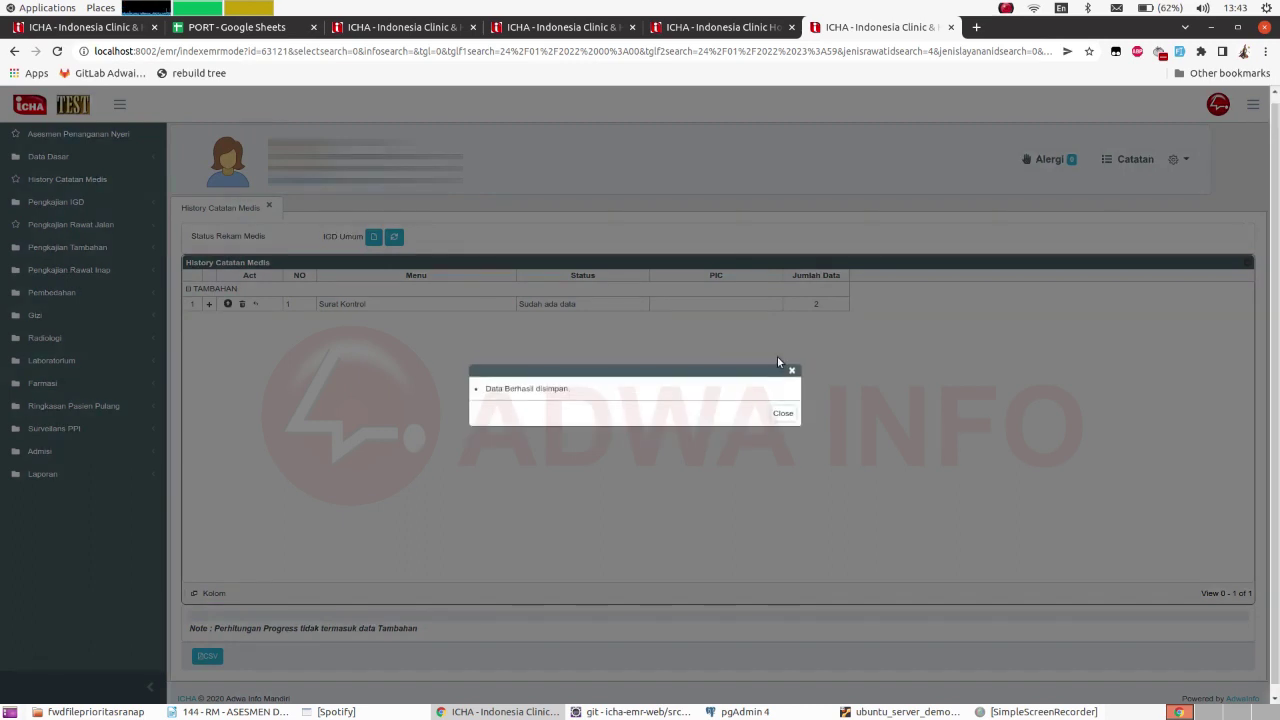
pyautogui.click(792, 371)
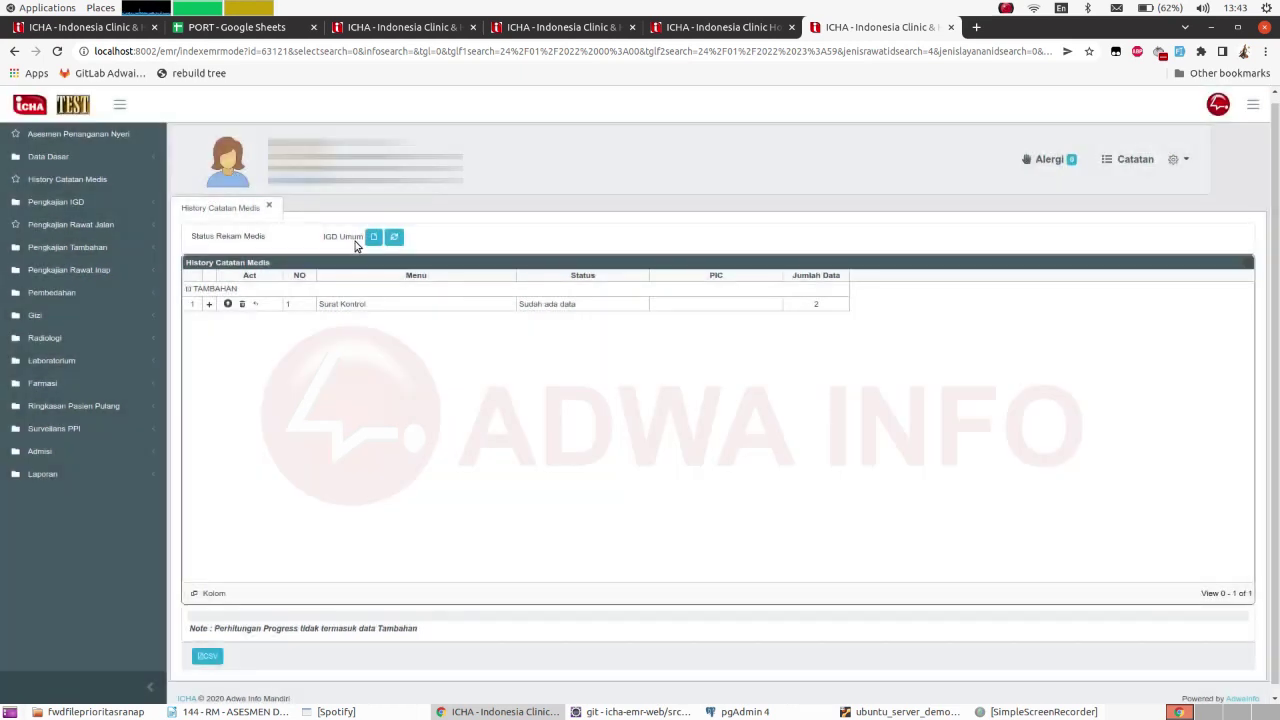
# Open the saved IGD Umum record in Setting Menu EMR for editing.
pyautogui.click(109, 161)
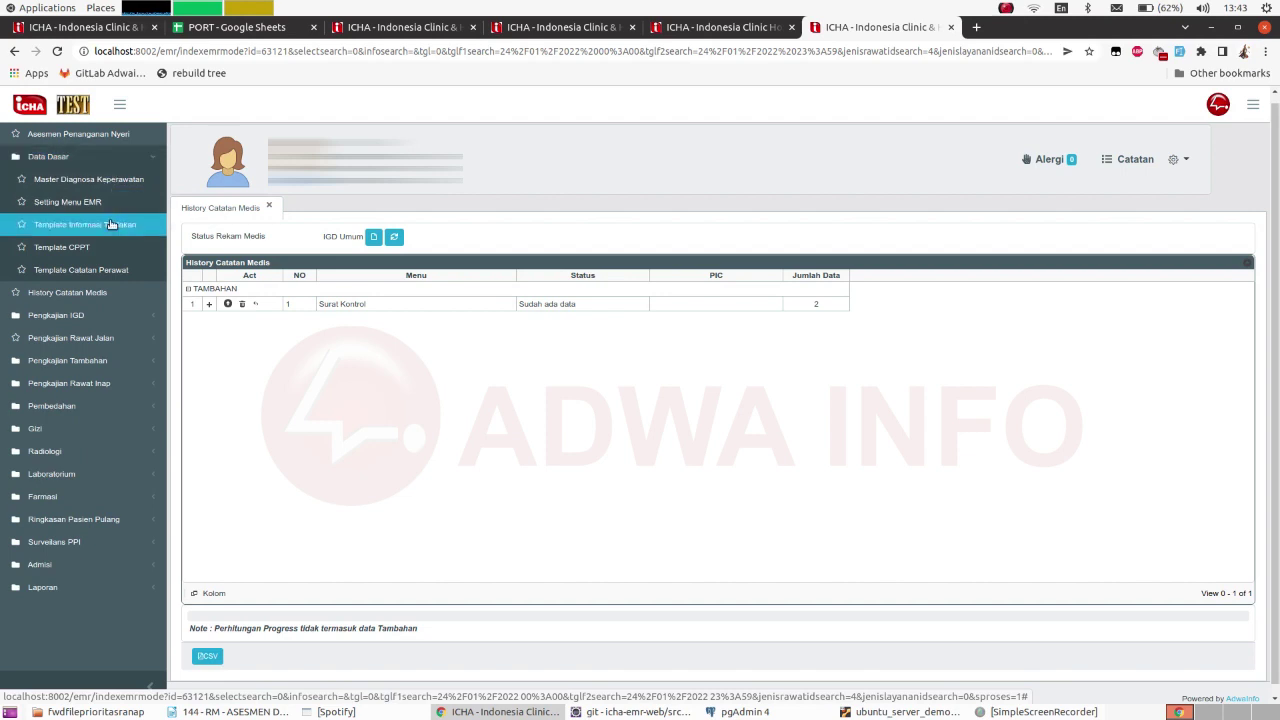
pyautogui.click(100, 202)
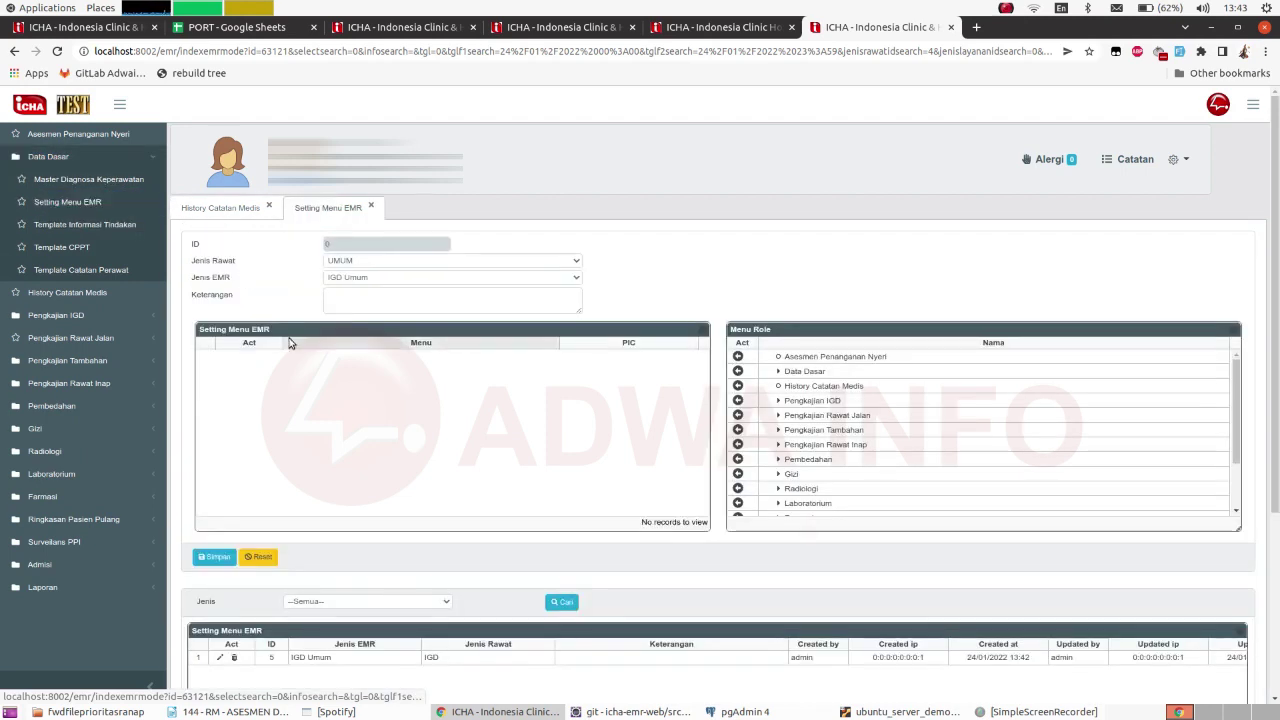
pyautogui.scroll(-1, 289, 343)
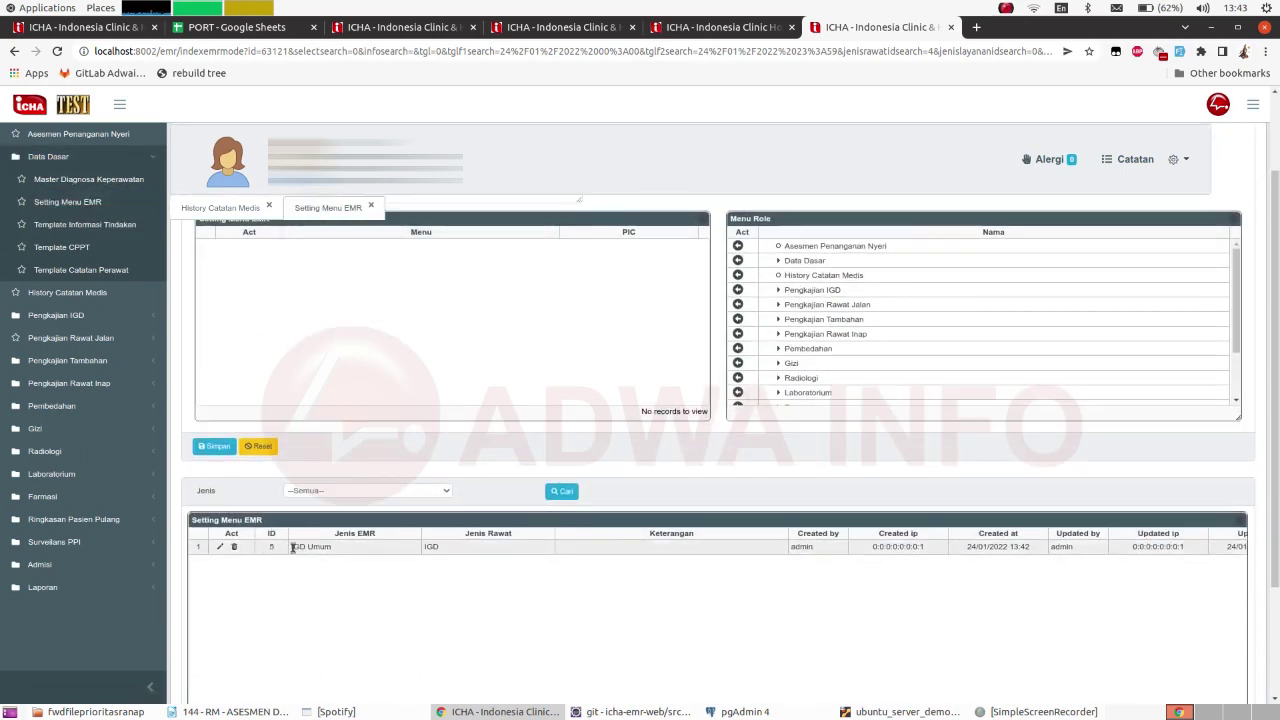
pyautogui.click(222, 548)
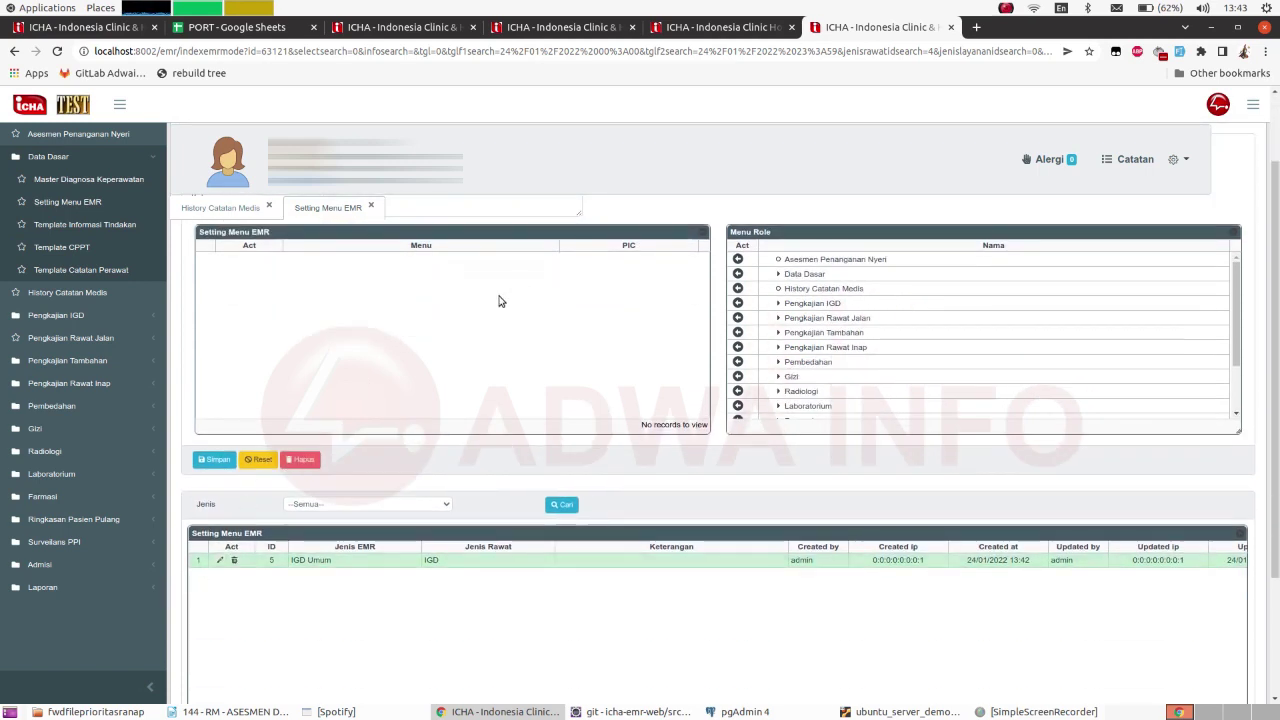
pyautogui.scroll(2, 500, 301)
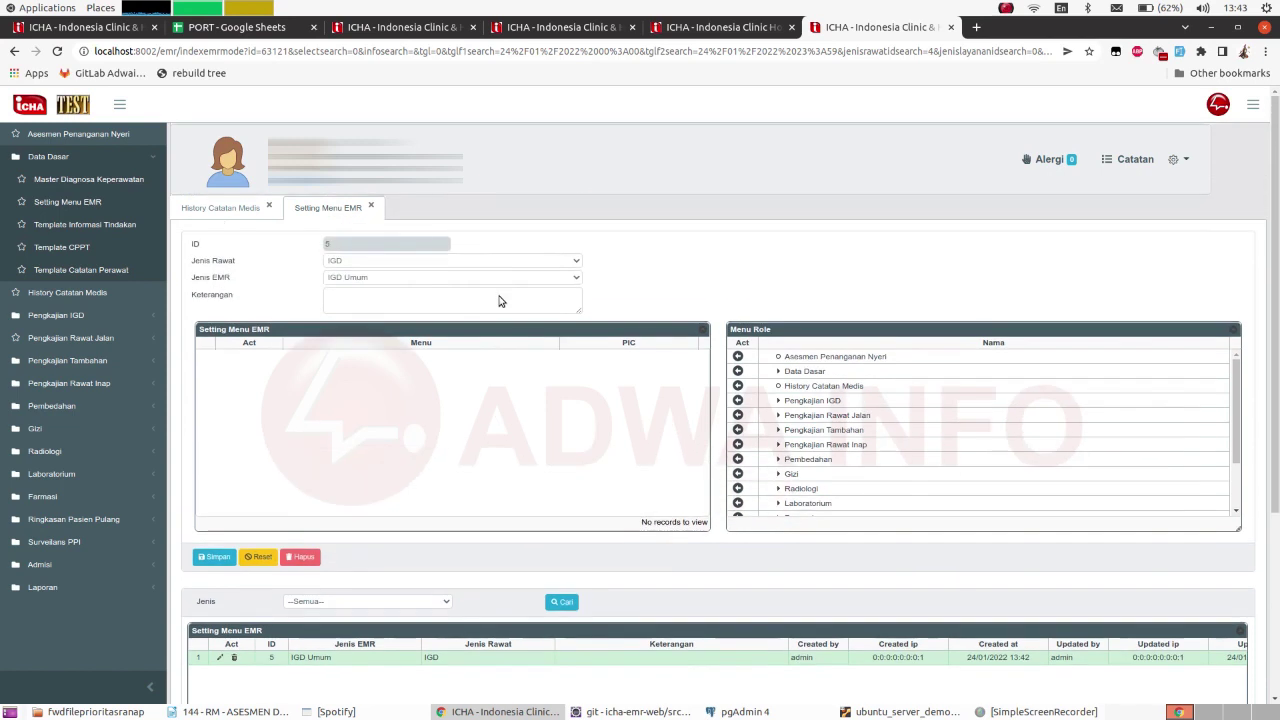
# Add Triage IGD, Asesmen Keperawatan IGD and Asesmen Medis IGD from Pengkajian IGD to the record's menu list, and save it.
pyautogui.click(780, 401)
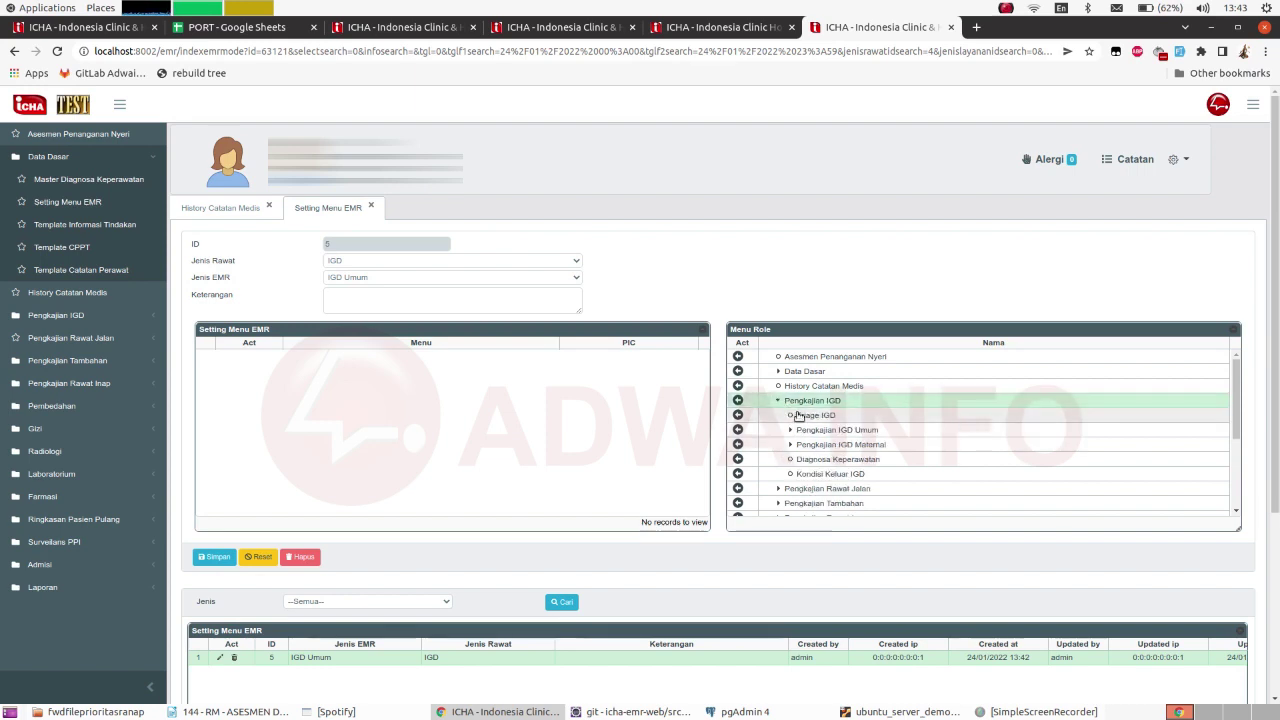
pyautogui.click(738, 415)
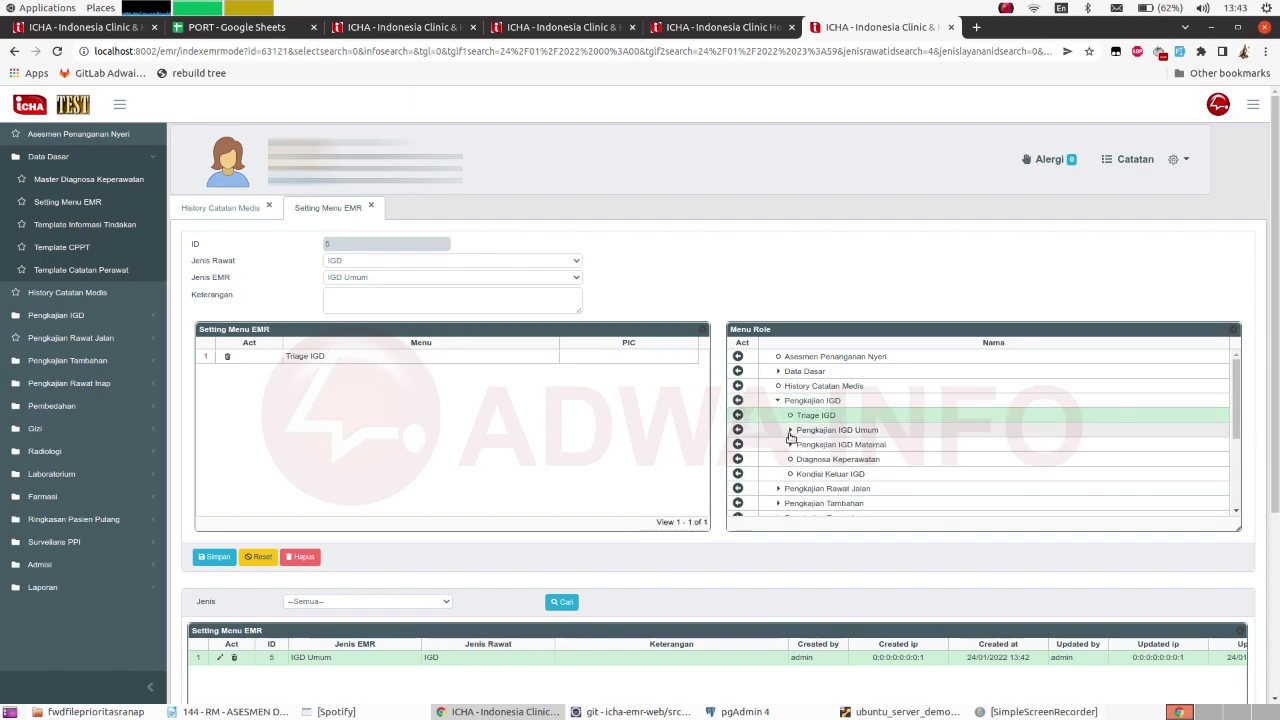
pyautogui.click(790, 431)
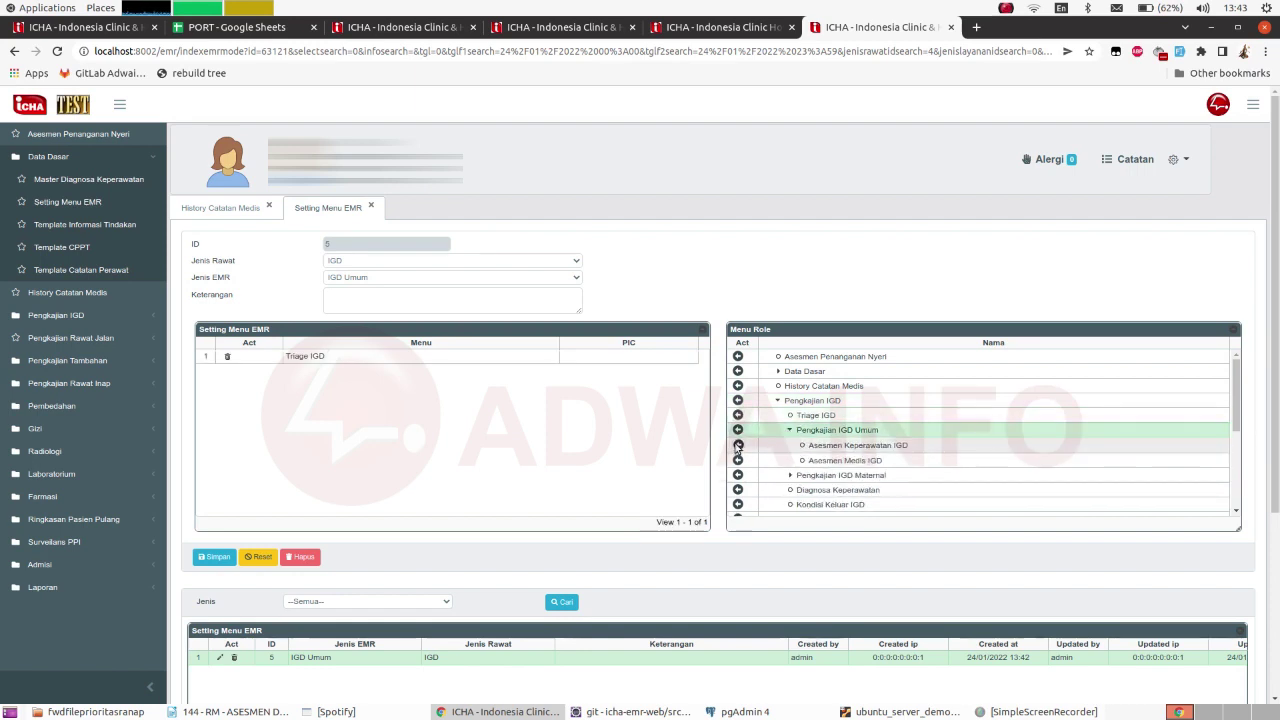
pyautogui.click(738, 445)
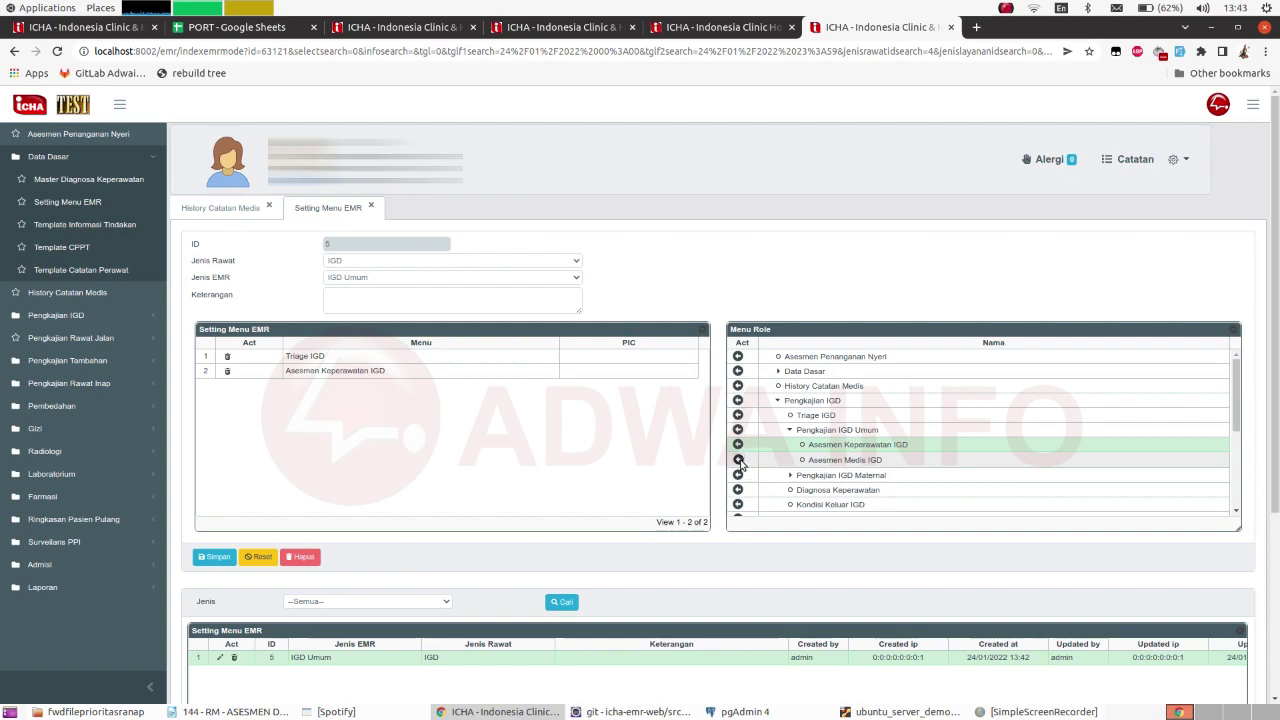
pyautogui.click(738, 460)
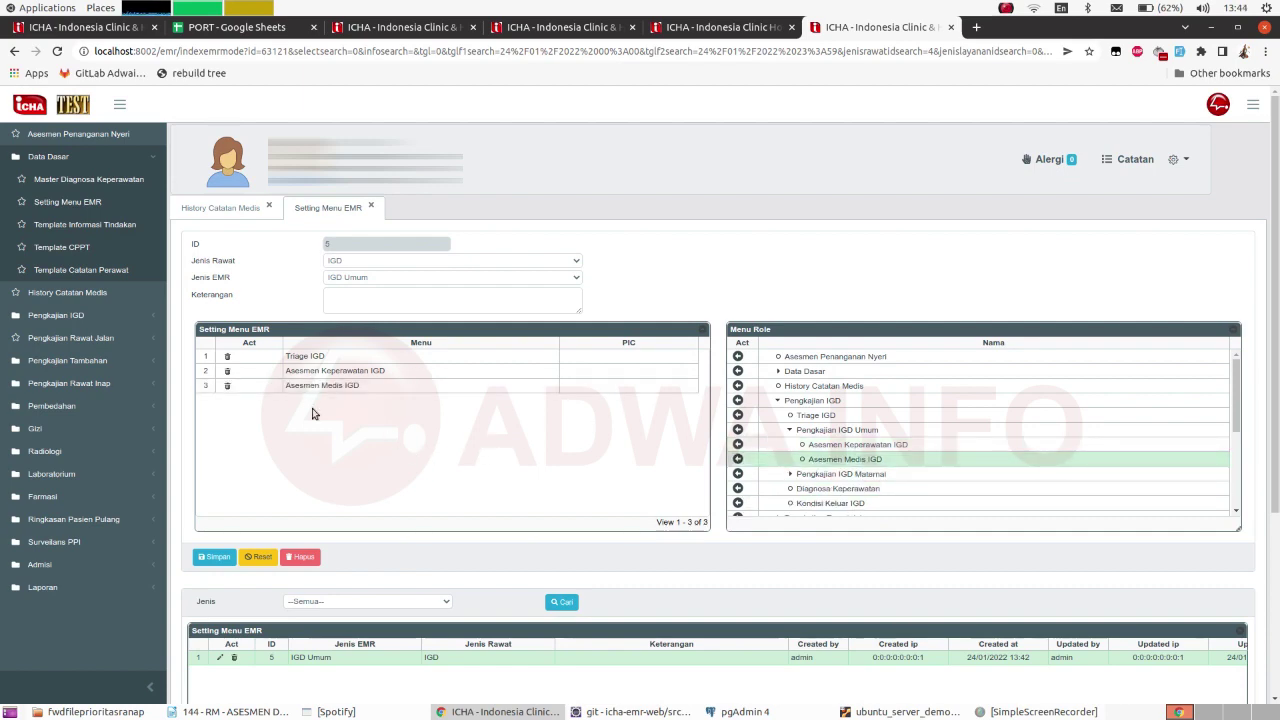
pyautogui.click(216, 558)
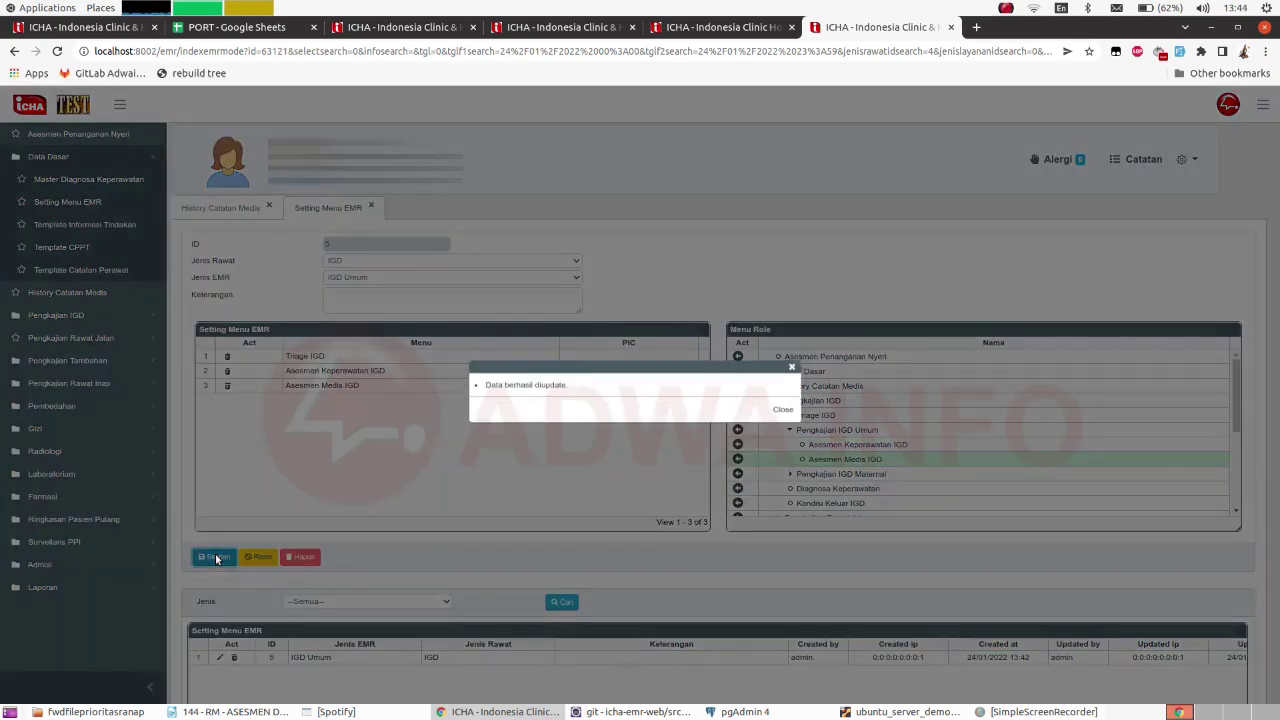
pyautogui.click(780, 416)
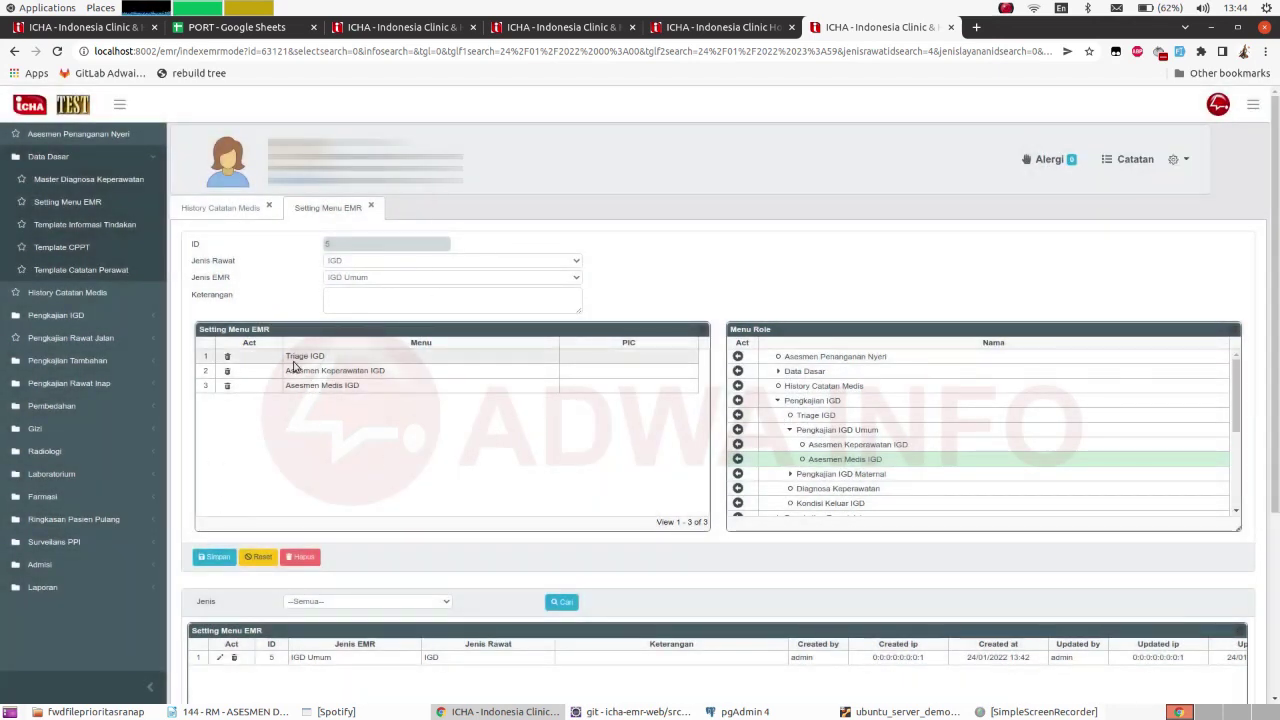
# Return to History Catatan Medis and refresh its menu list for the IGD Umum status.
pyautogui.click(216, 208)
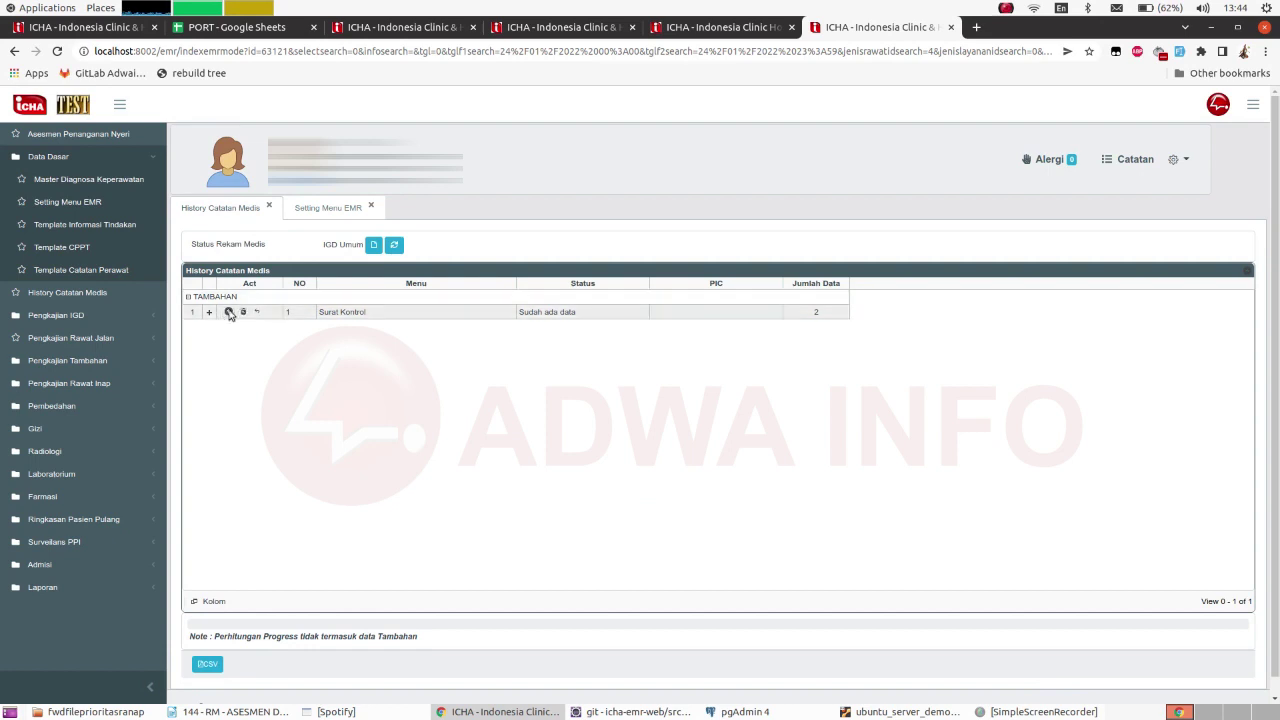
pyautogui.click(395, 246)
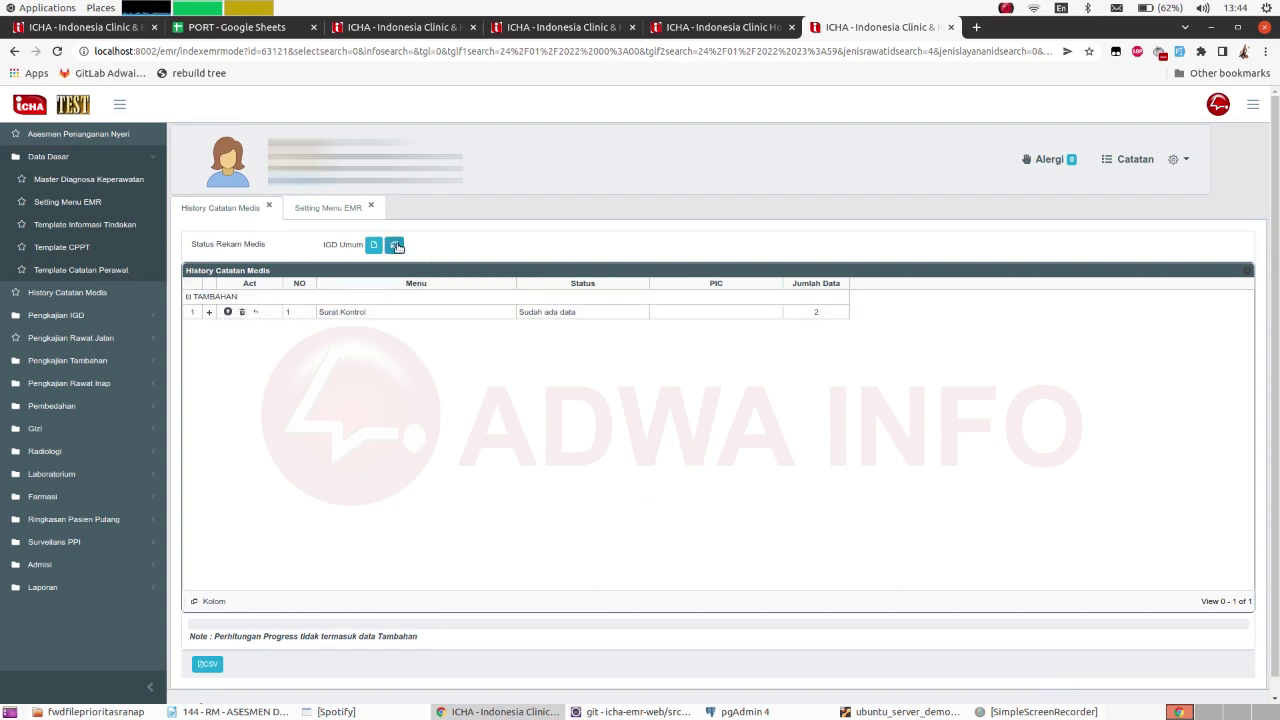
pyautogui.click(396, 246)
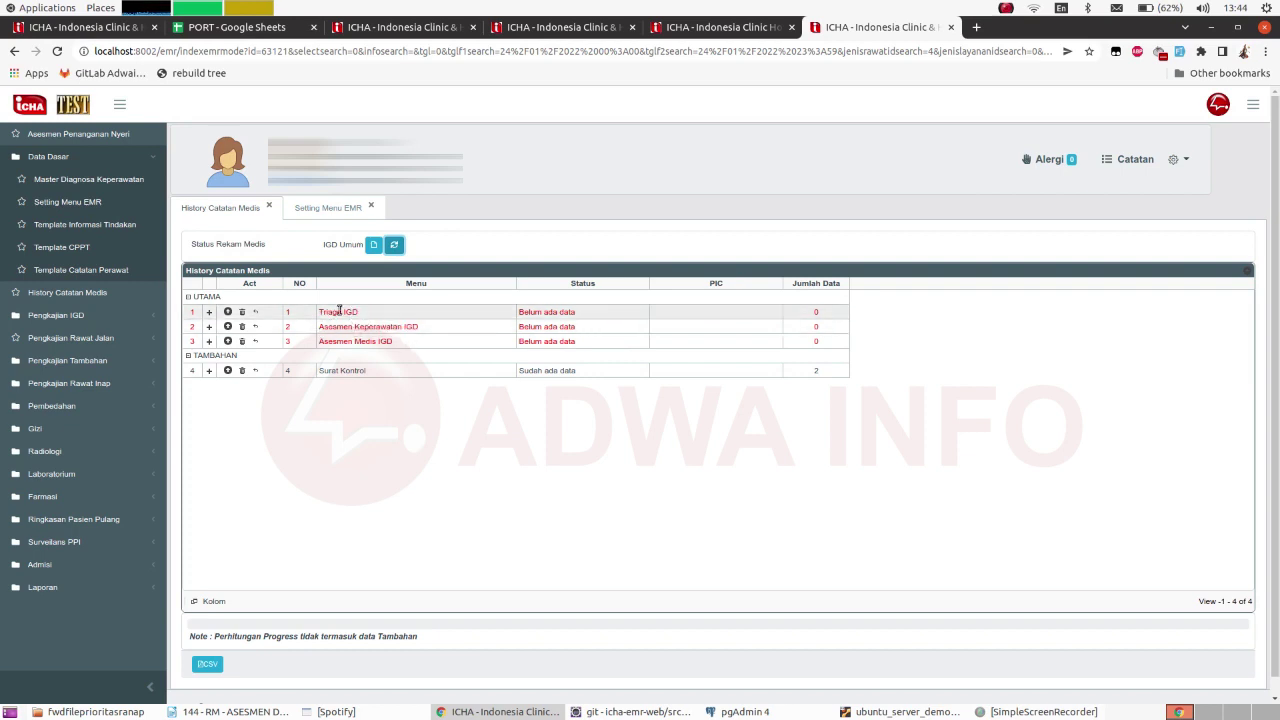
# Remove Asesmen Medis IGD from the IGD Umum record's menu list, save it, and refresh the list in History Catatan Medis.
pyautogui.click(311, 210)
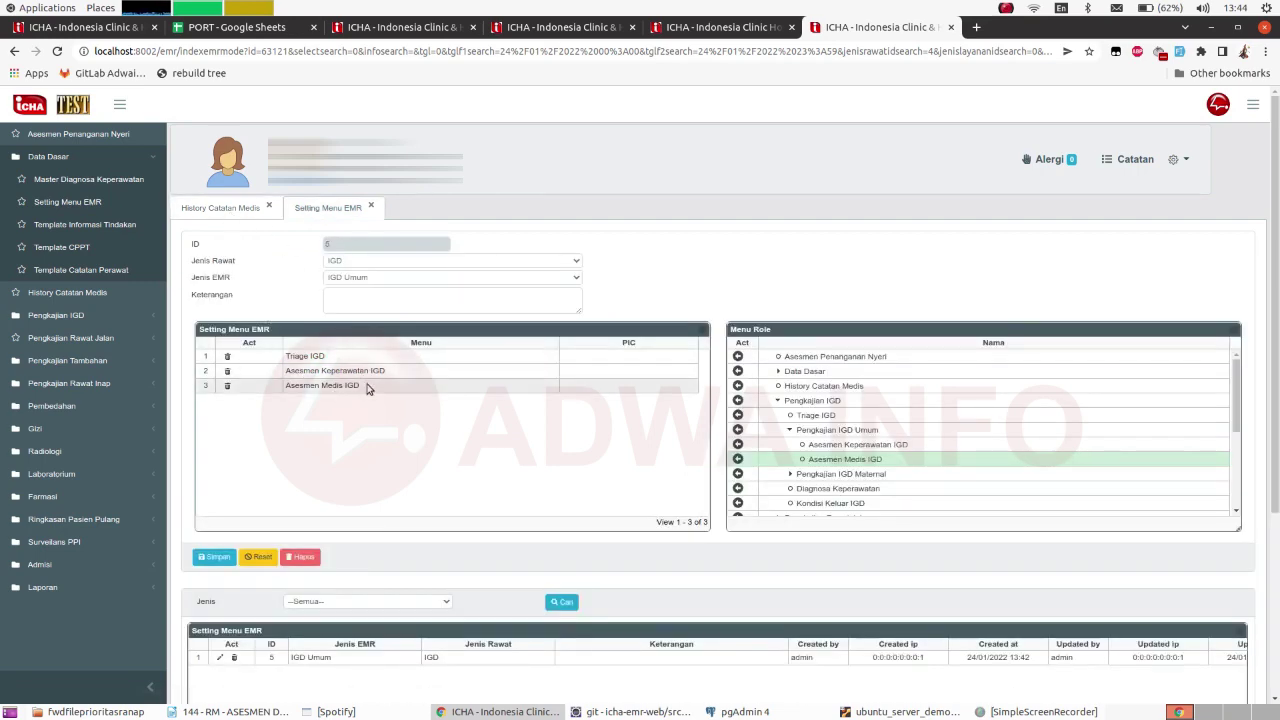
pyautogui.scroll(-1, 366, 389)
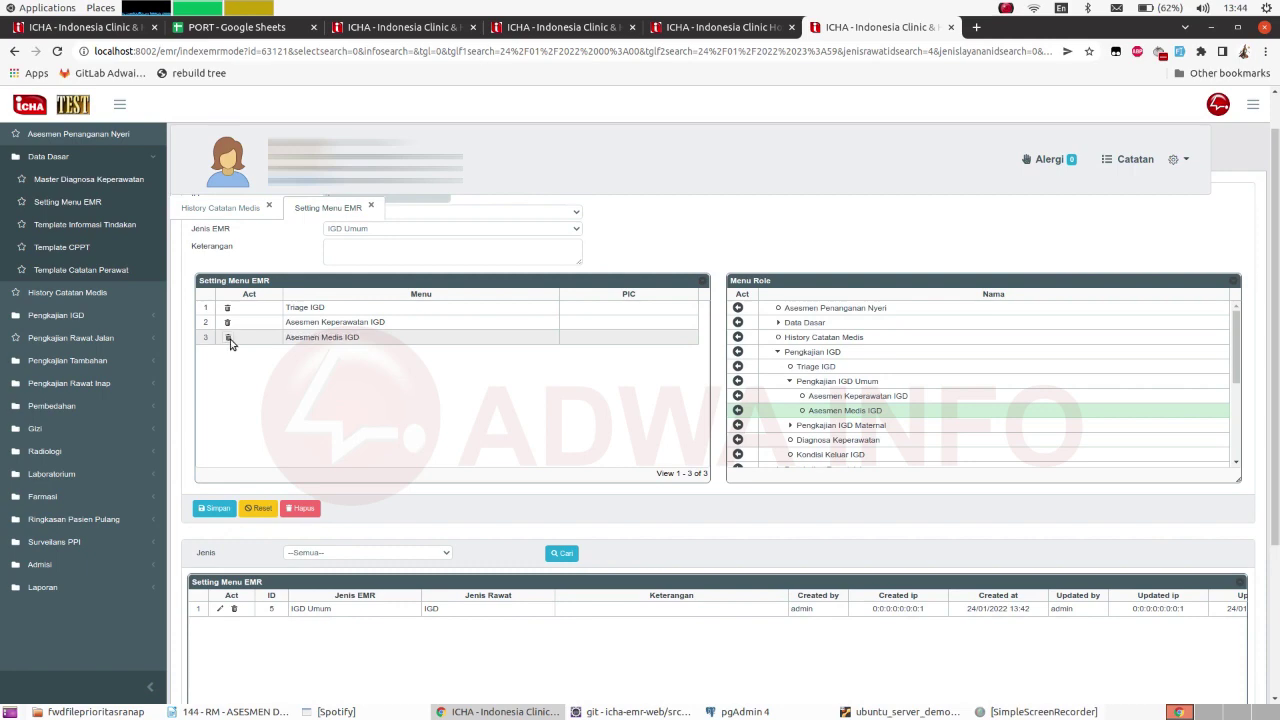
pyautogui.click(228, 337)
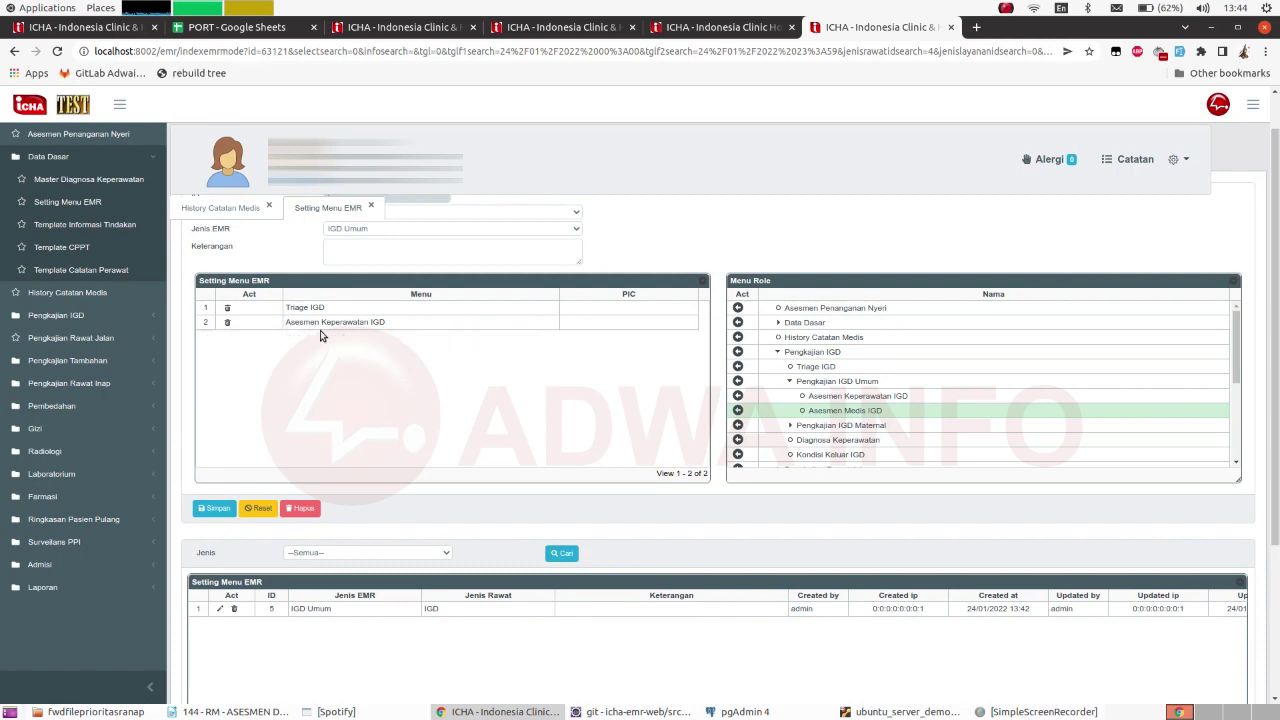
pyautogui.click(207, 512)
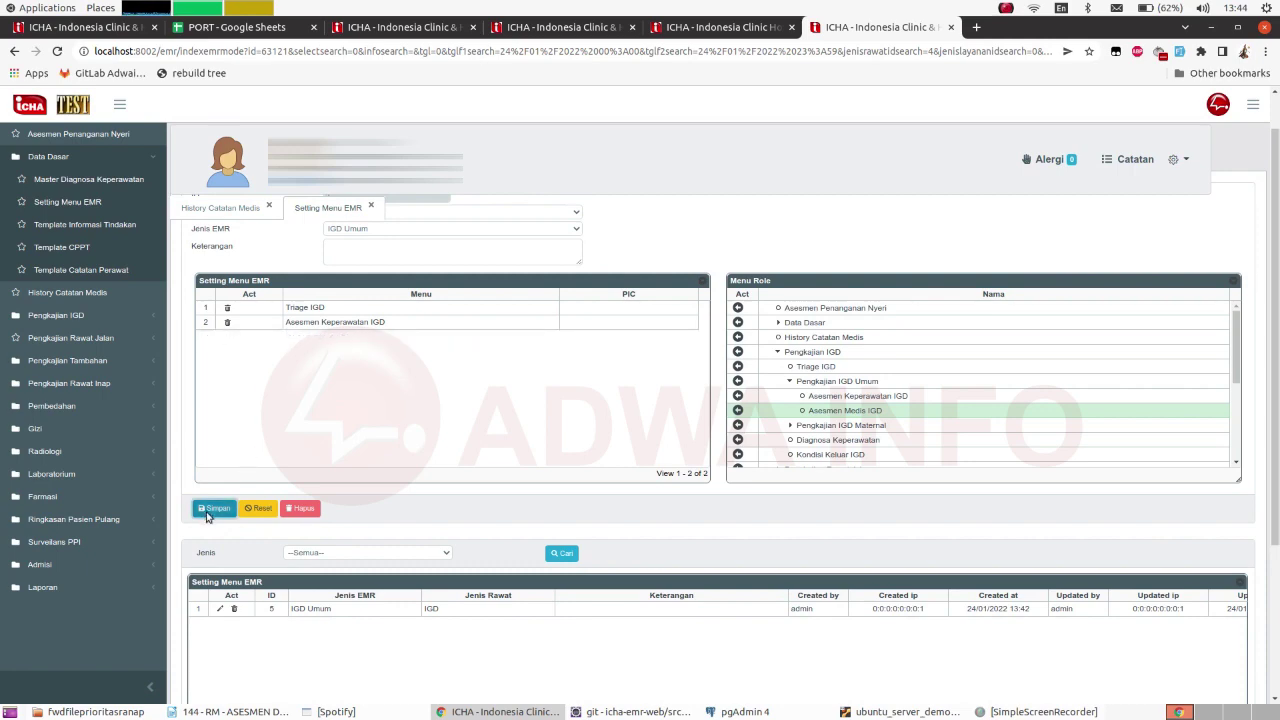
pyautogui.click(322, 460)
pyautogui.scroll(1, 337, 434)
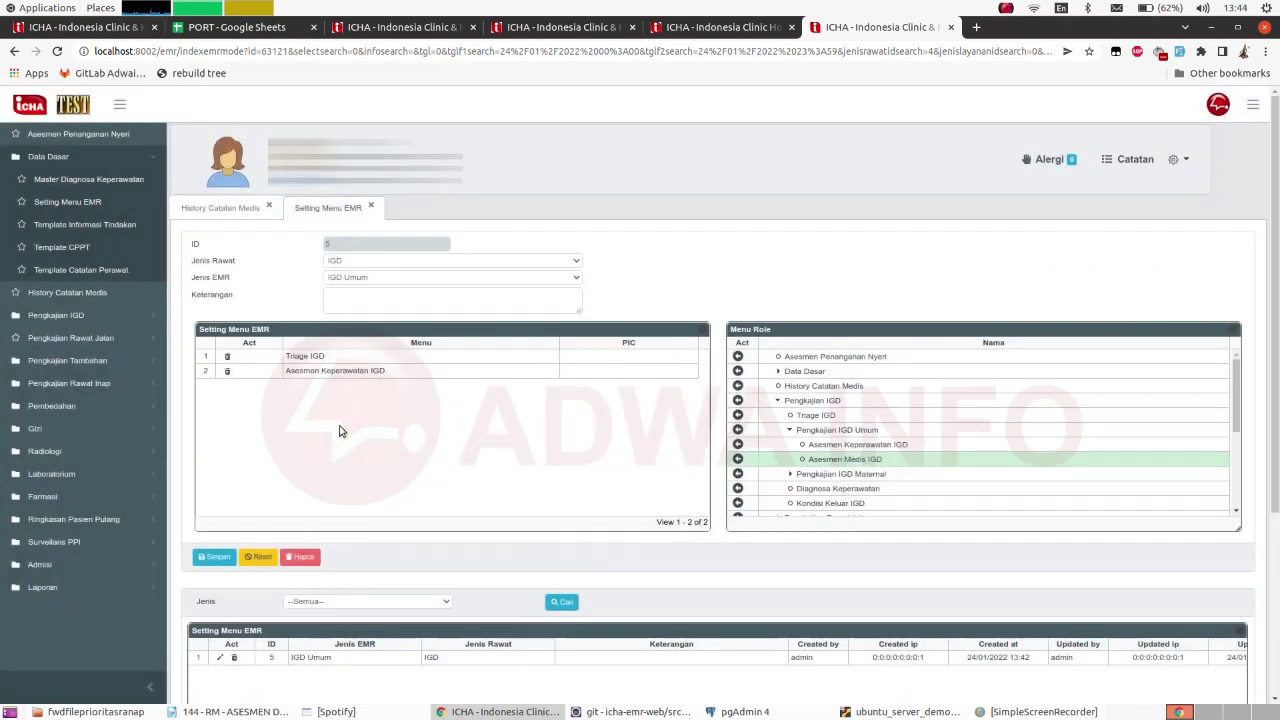
pyautogui.click(212, 208)
pyautogui.click(395, 244)
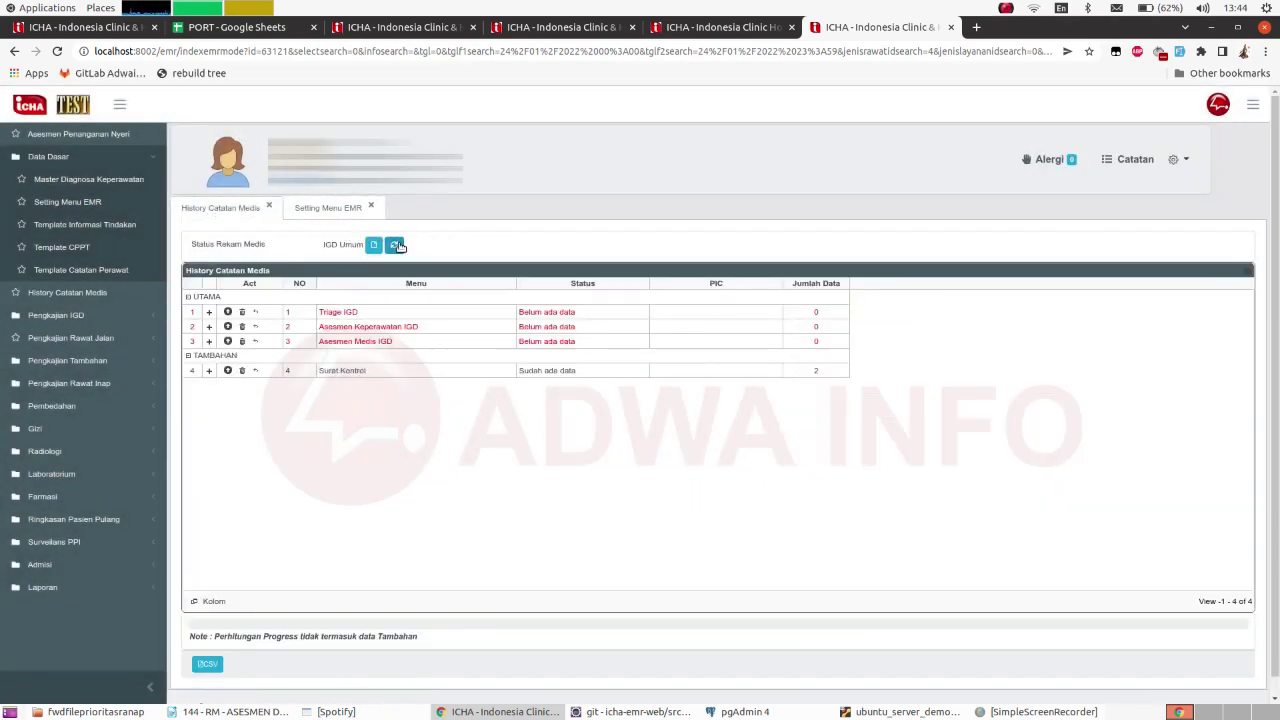
# Add Asesmen Medis IGD and Diagnosa Keperawatan to the IGD Umum record's menu list, save it, and refresh History Catatan Medis.
pyautogui.click(312, 210)
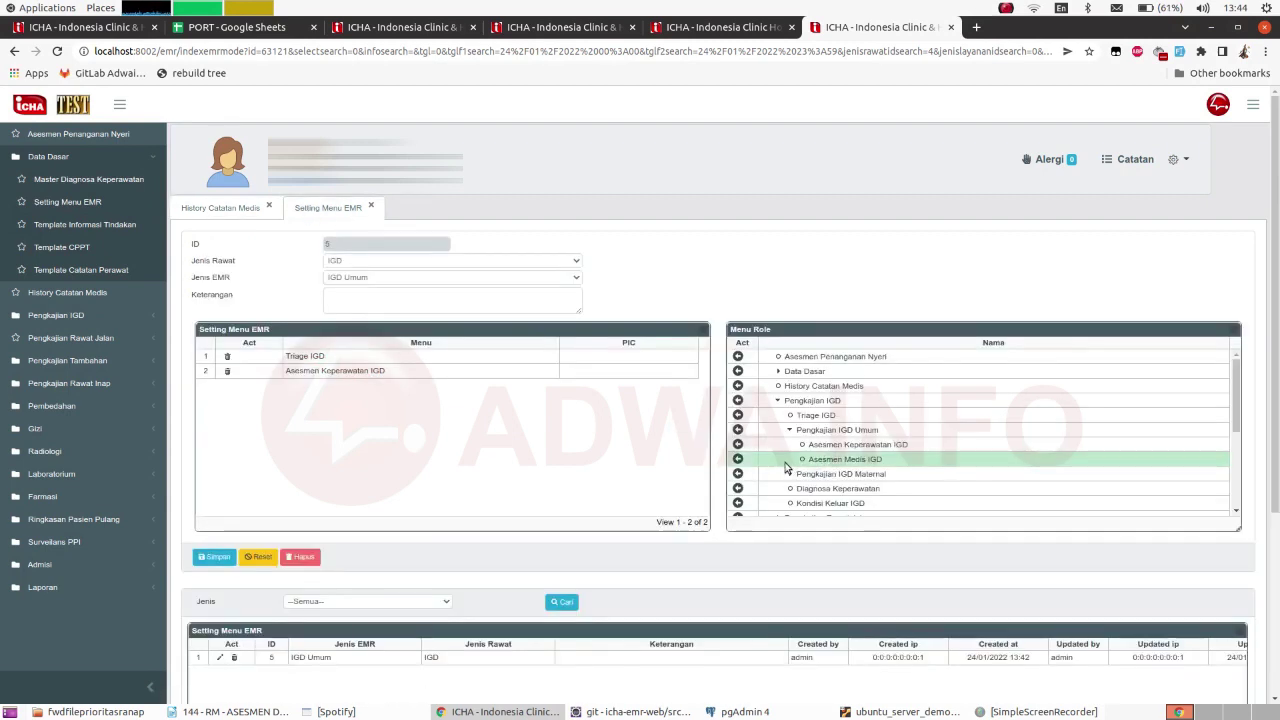
pyautogui.click(738, 460)
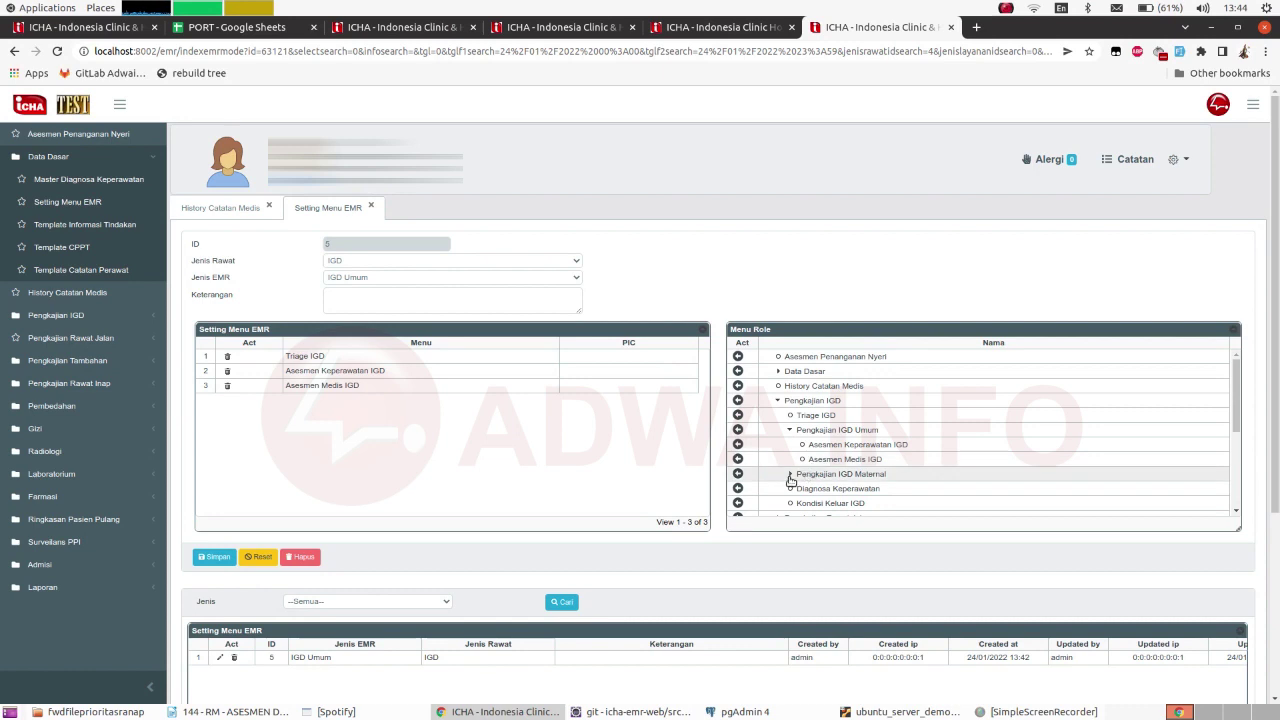
pyautogui.click(738, 489)
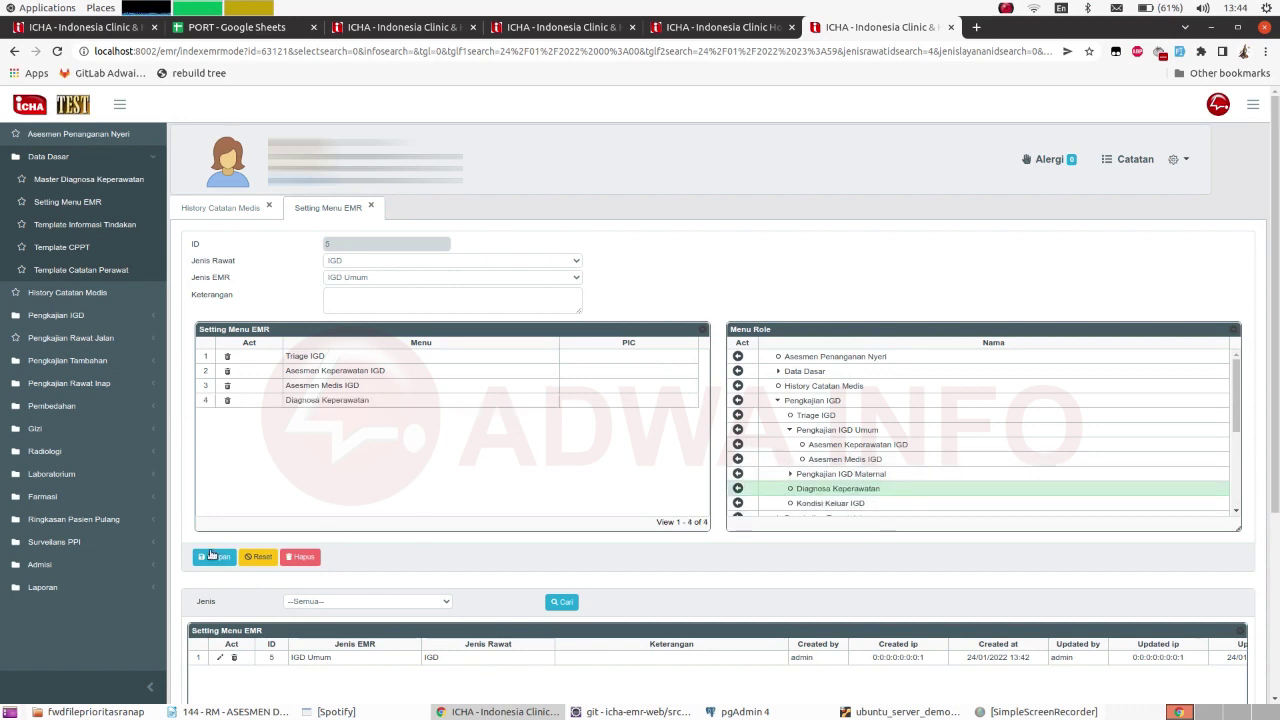
pyautogui.click(211, 556)
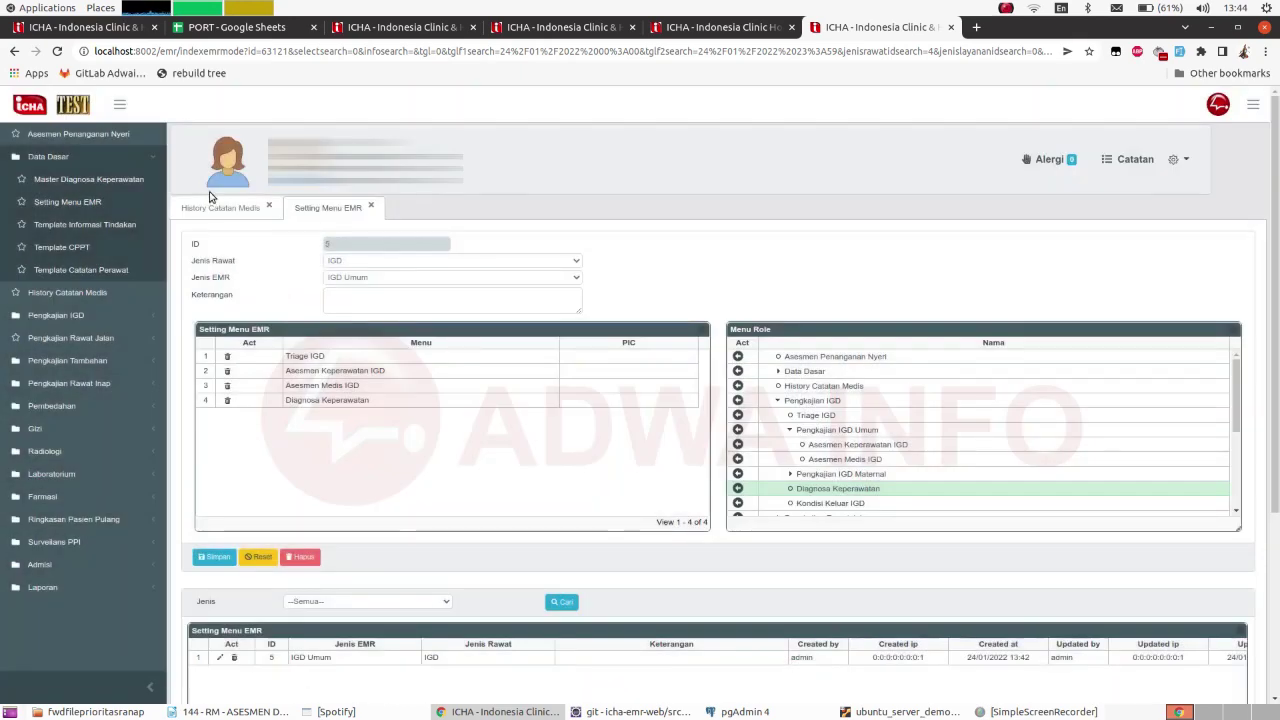
pyautogui.click(238, 208)
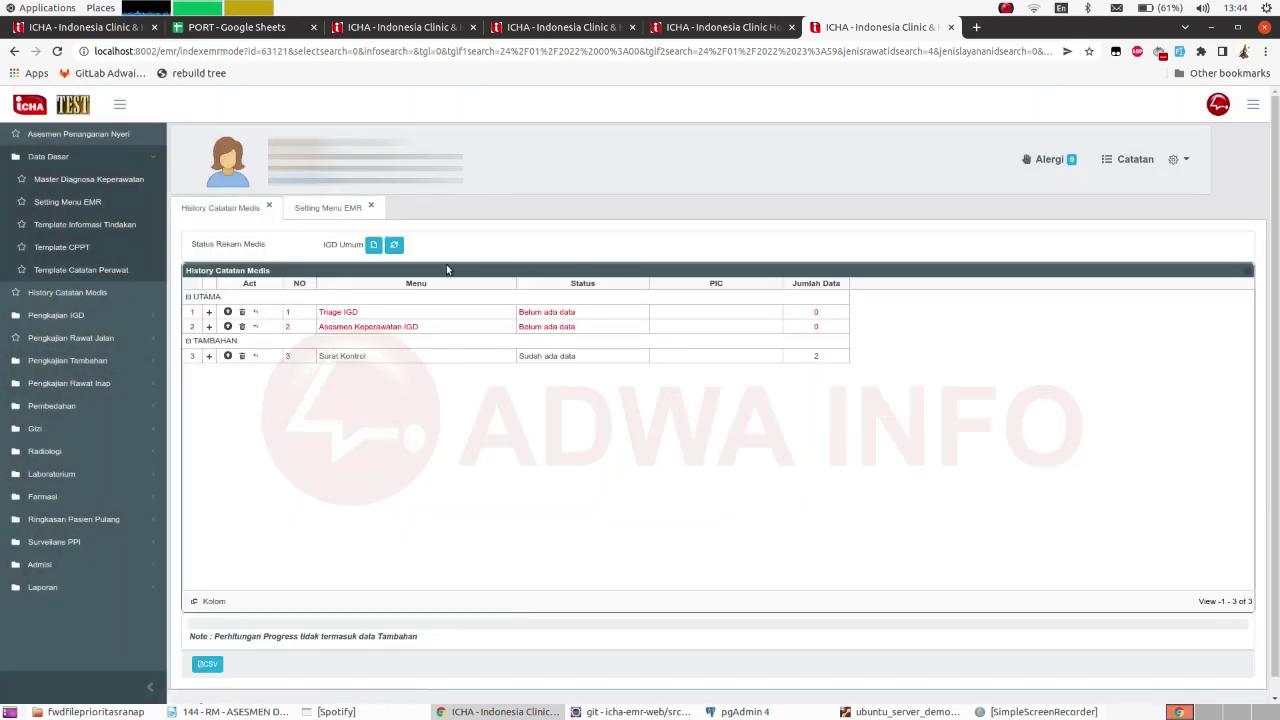
pyautogui.click(392, 246)
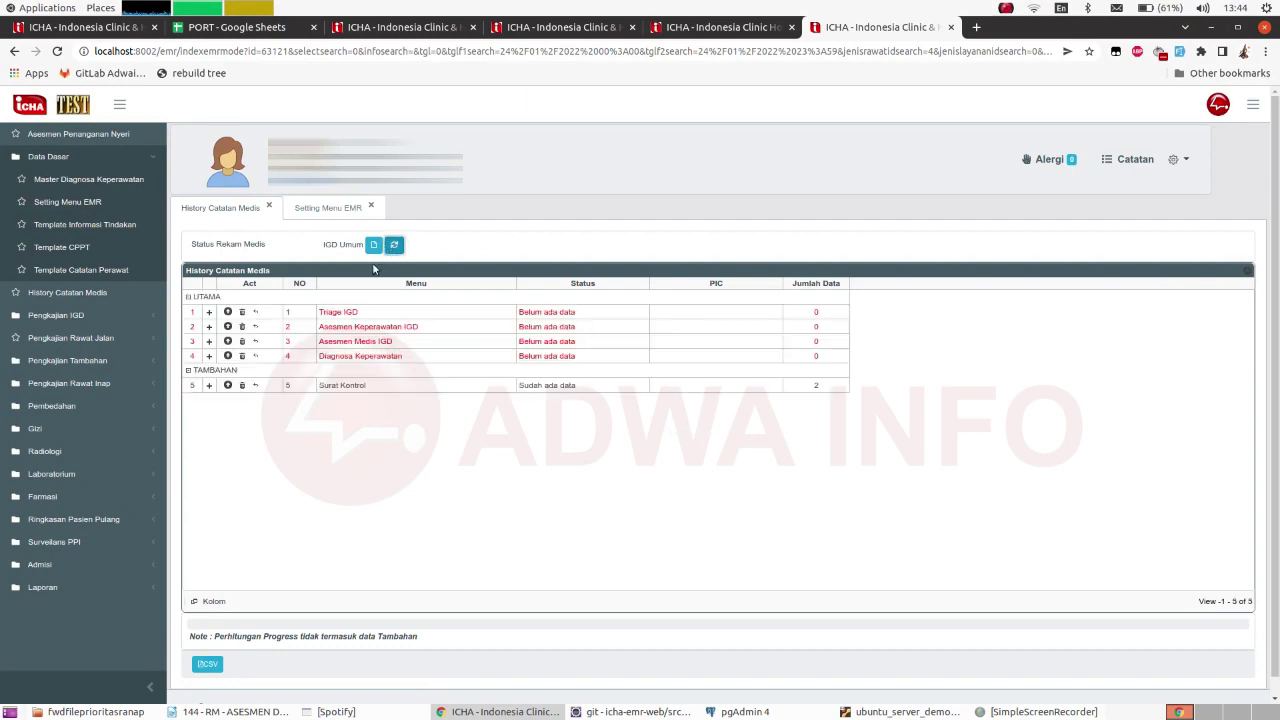
# Reset the Setting Menu EMR form and save a new record with Jenis Rawat IGD and Jenis EMR IGD Maternal.
pyautogui.click(310, 208)
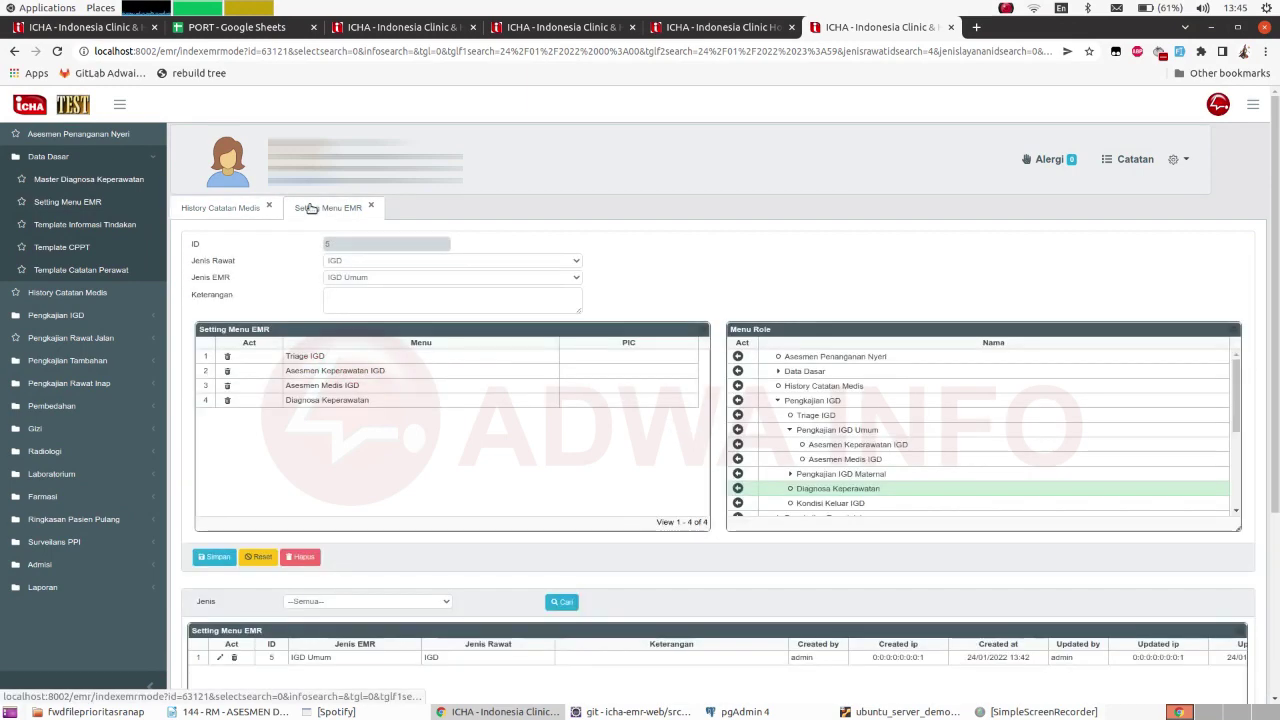
pyautogui.scroll(-3, 447, 311)
pyautogui.scroll(3, 429, 349)
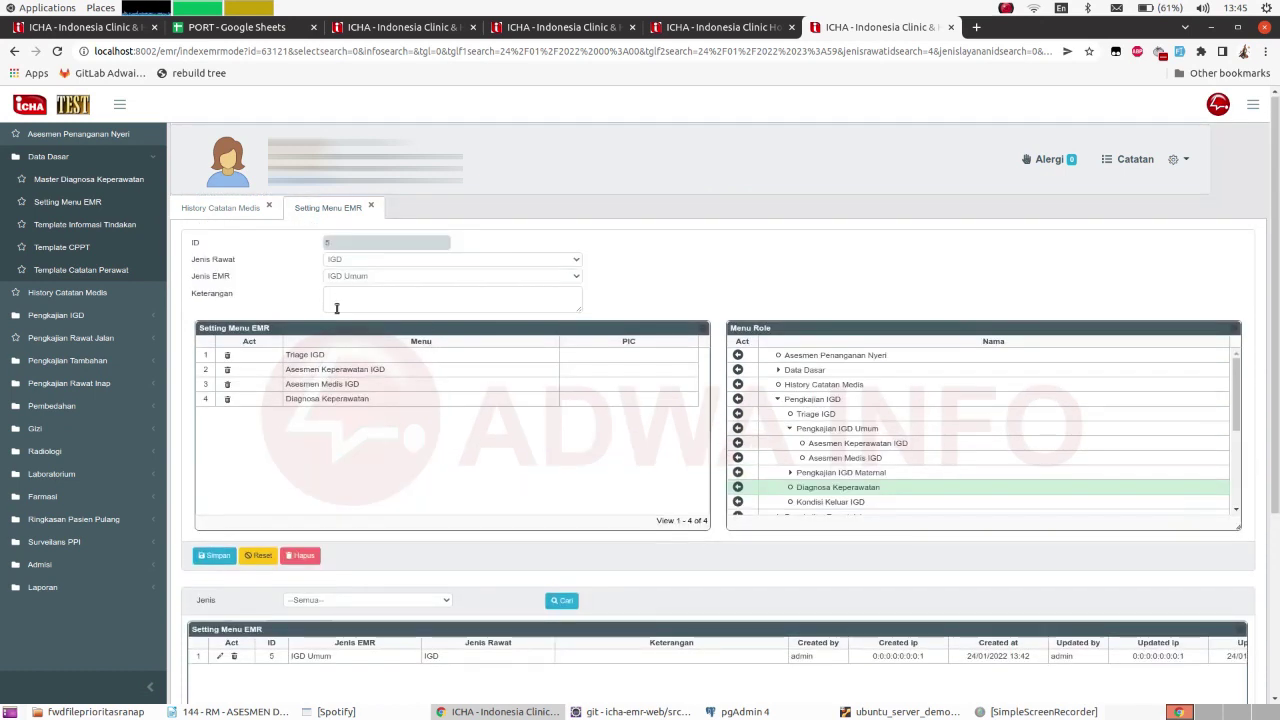
pyautogui.click(258, 555)
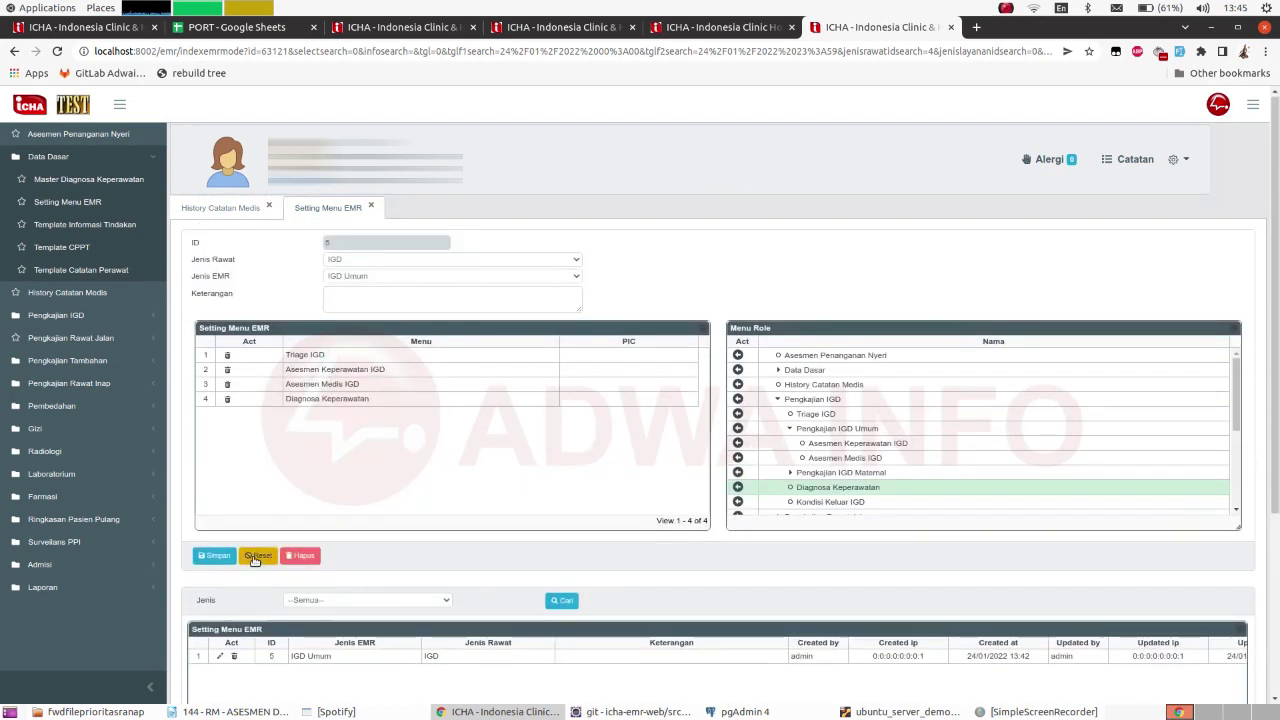
pyautogui.click(342, 262)
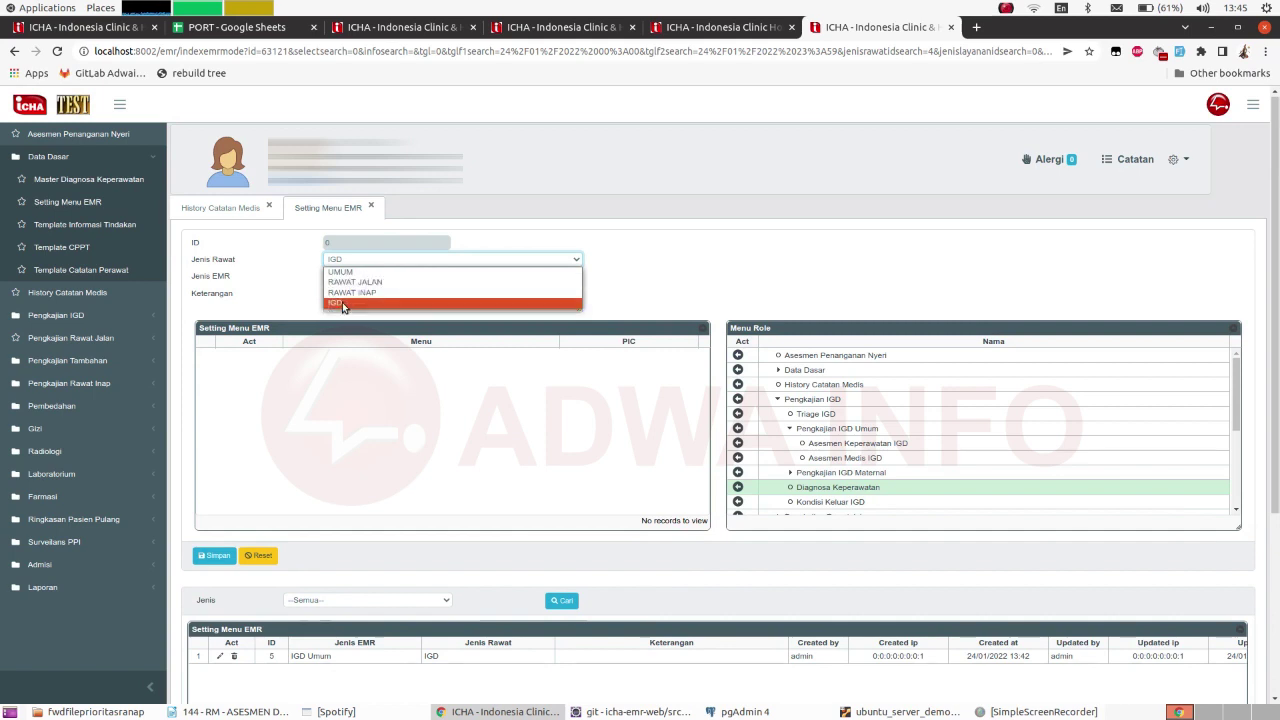
pyautogui.click(342, 304)
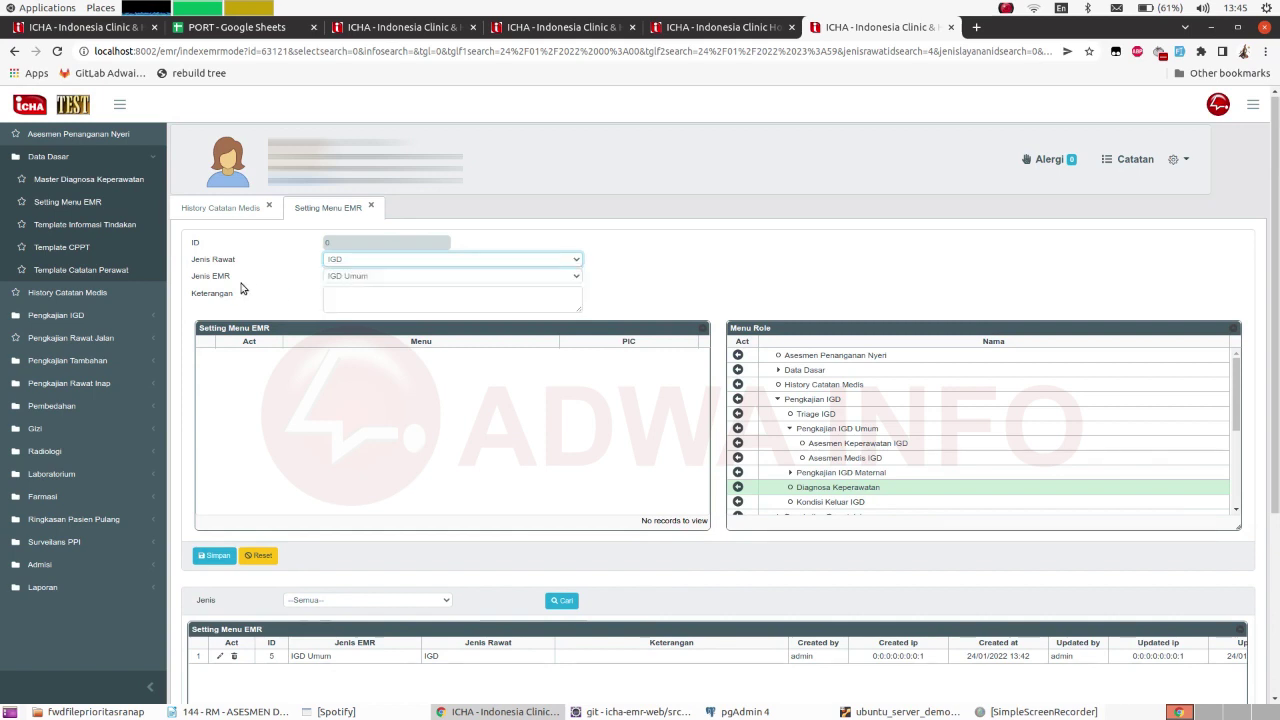
pyautogui.click(335, 277)
pyautogui.click(348, 299)
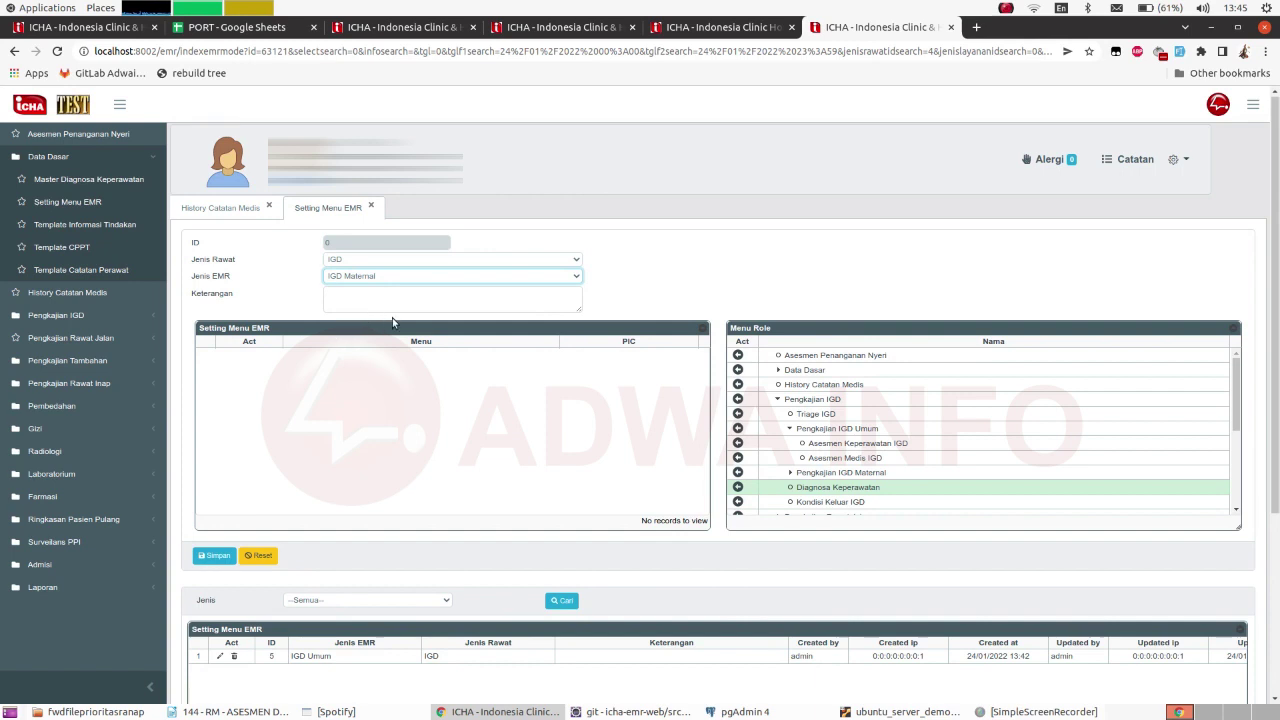
pyautogui.click(215, 555)
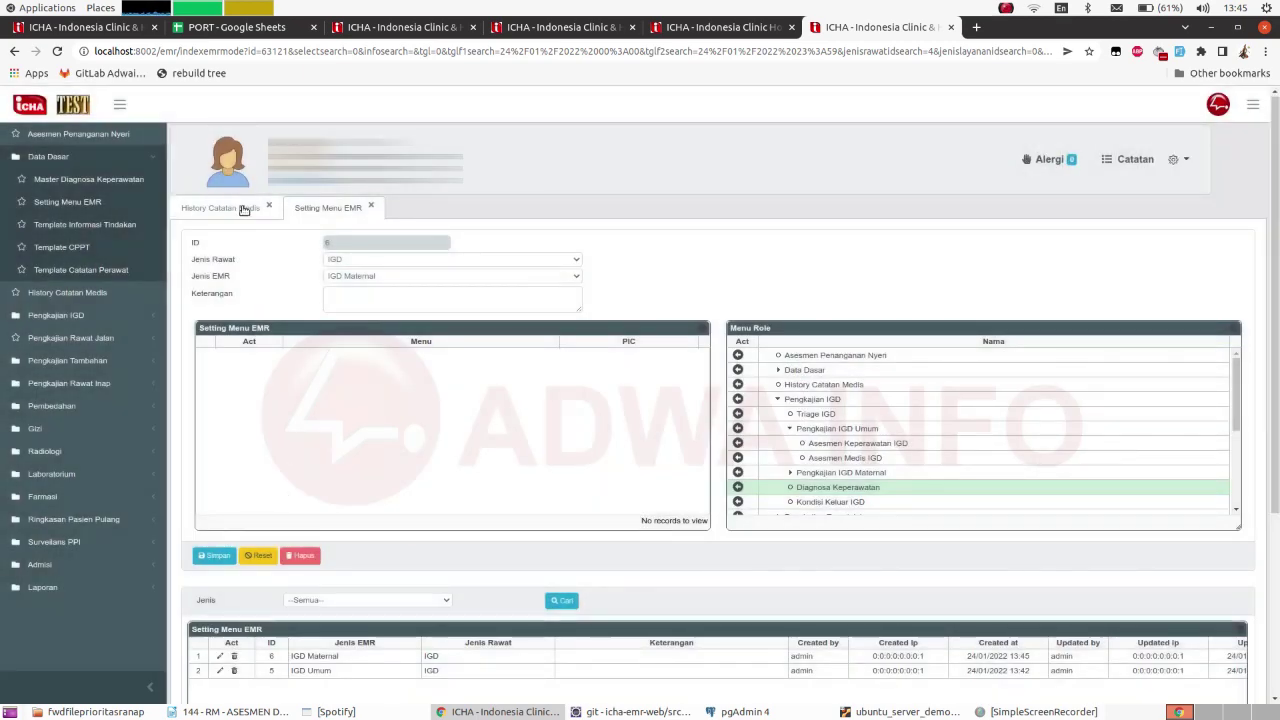
# Reload the History Catatan Medis page and check the Status Rekam Medis choices, selecting IGD Umum and closing the dialog without saving.
pyautogui.click(220, 208)
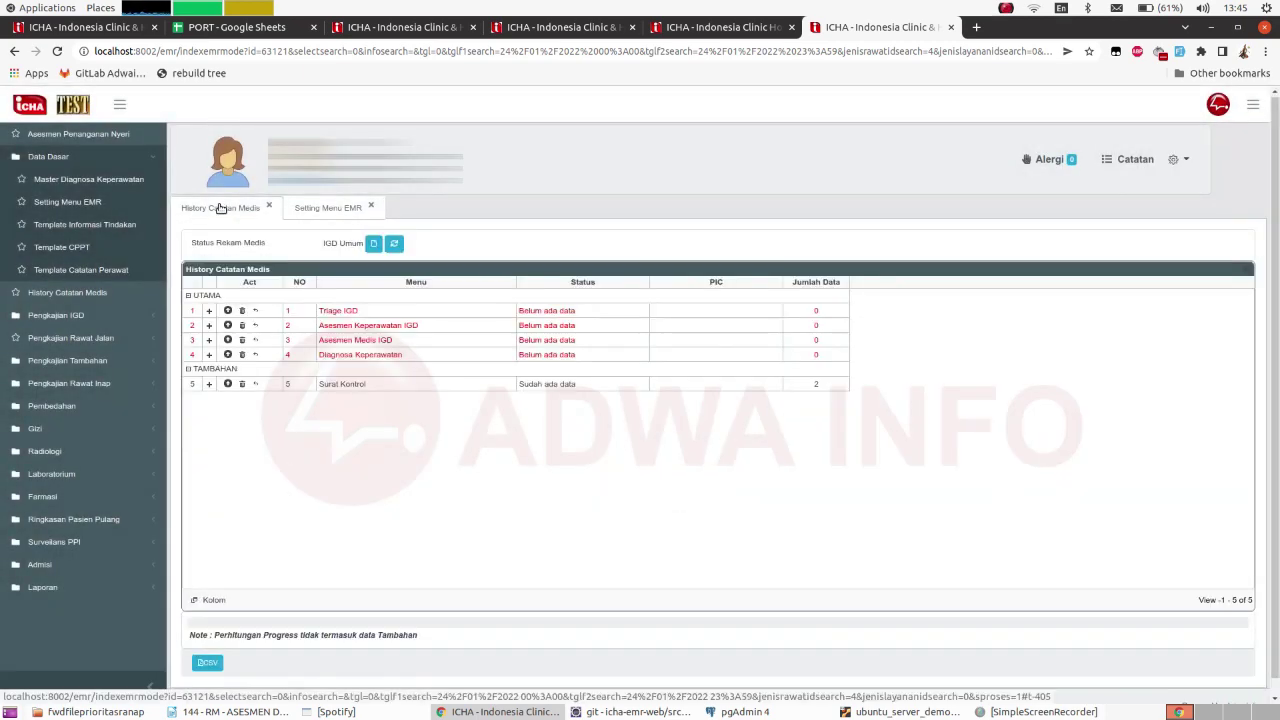
pyautogui.click(57, 51)
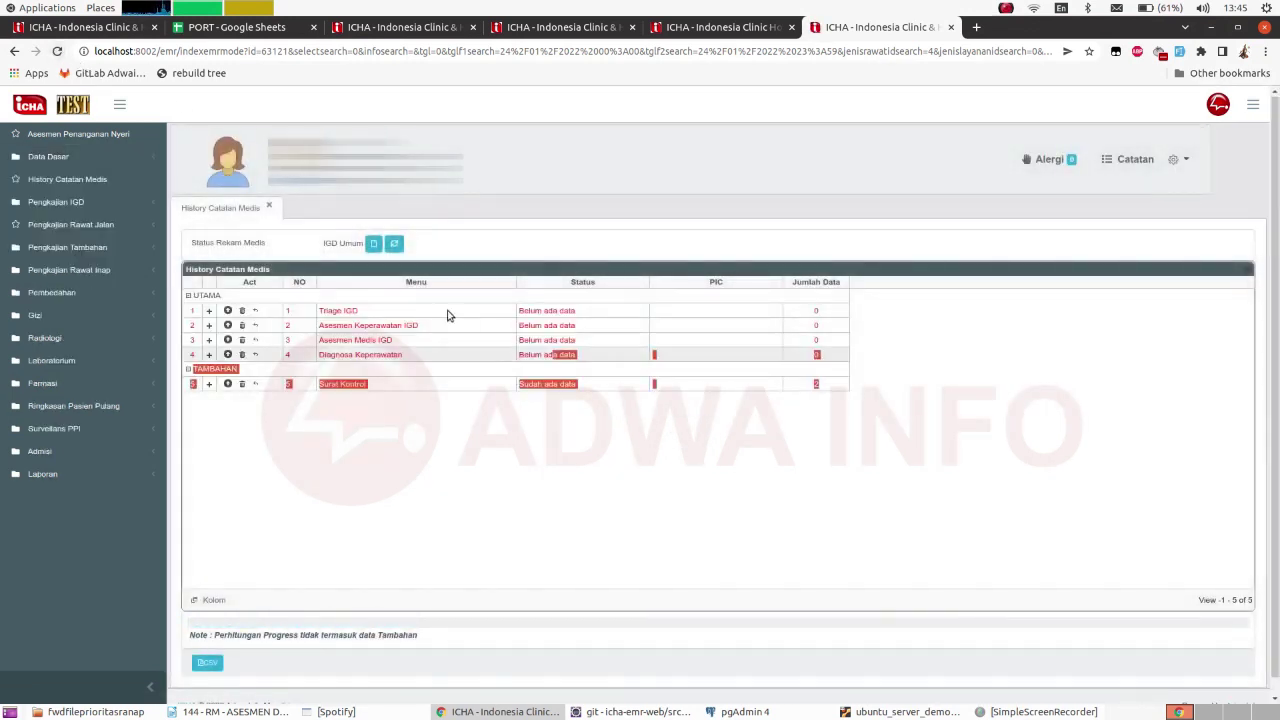
pyautogui.click(373, 246)
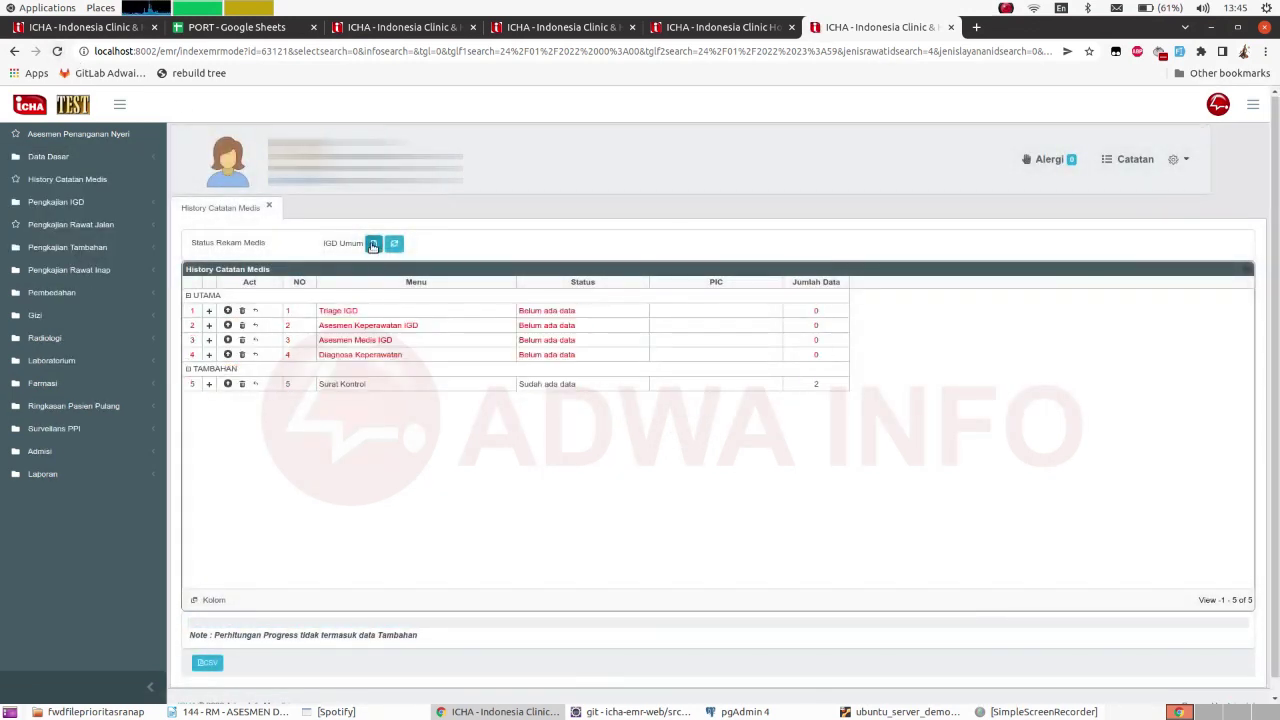
pyautogui.click(503, 396)
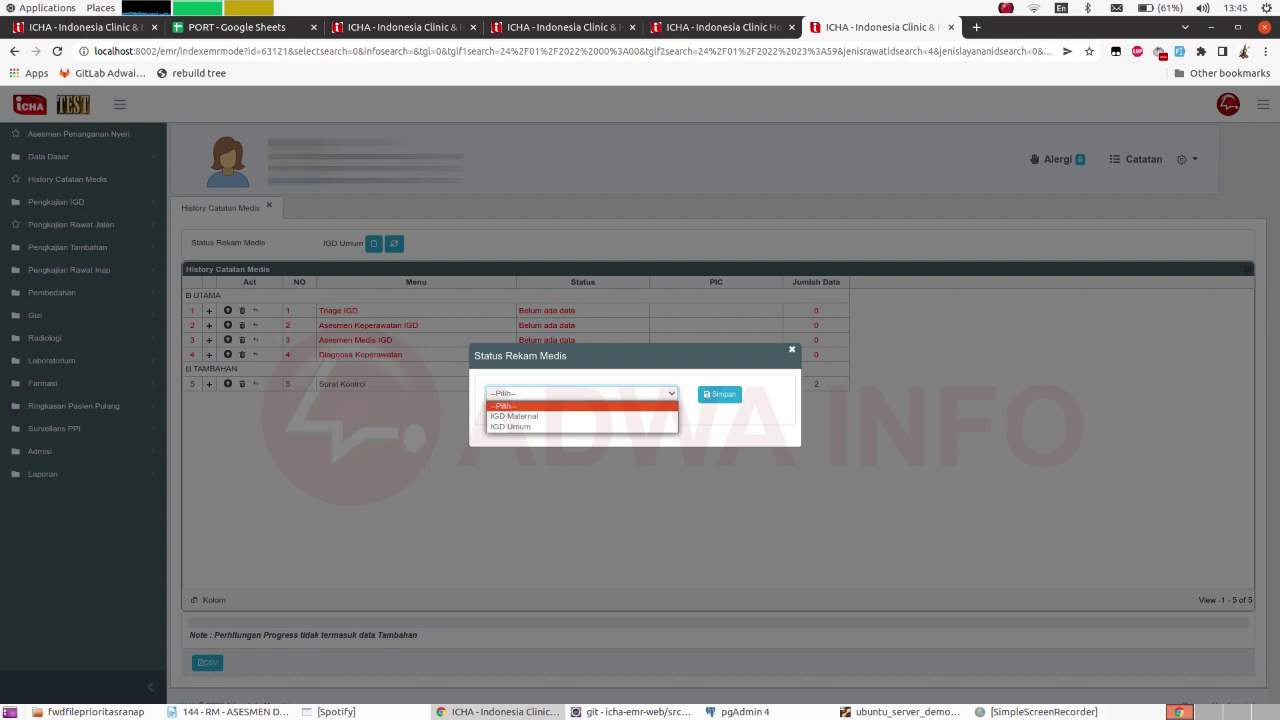
pyautogui.click(514, 427)
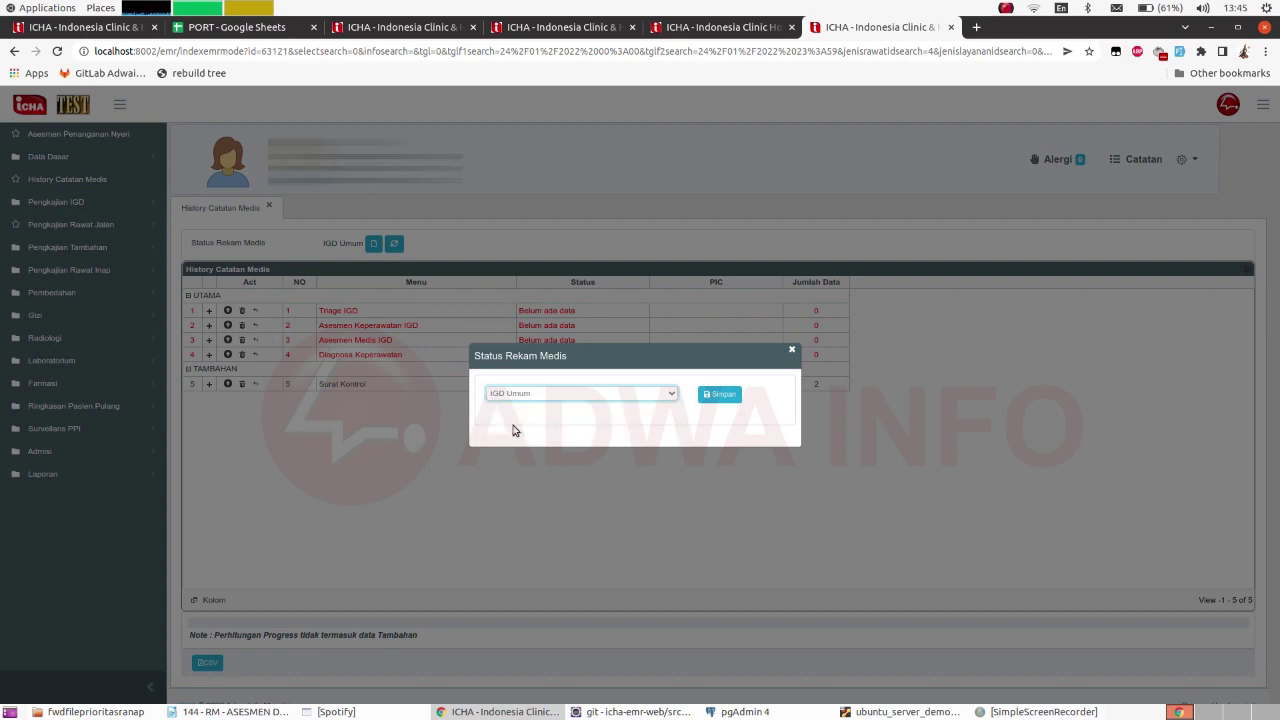
pyautogui.click(794, 351)
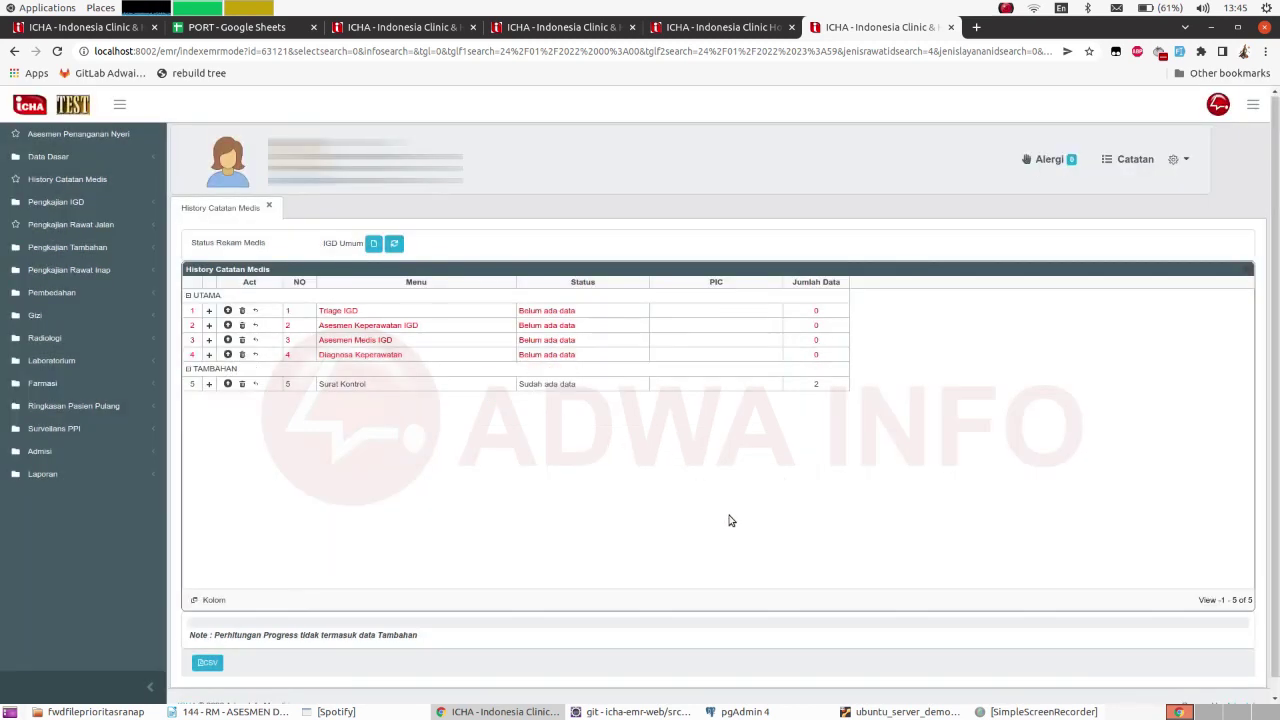
pyautogui.click(1005, 8)
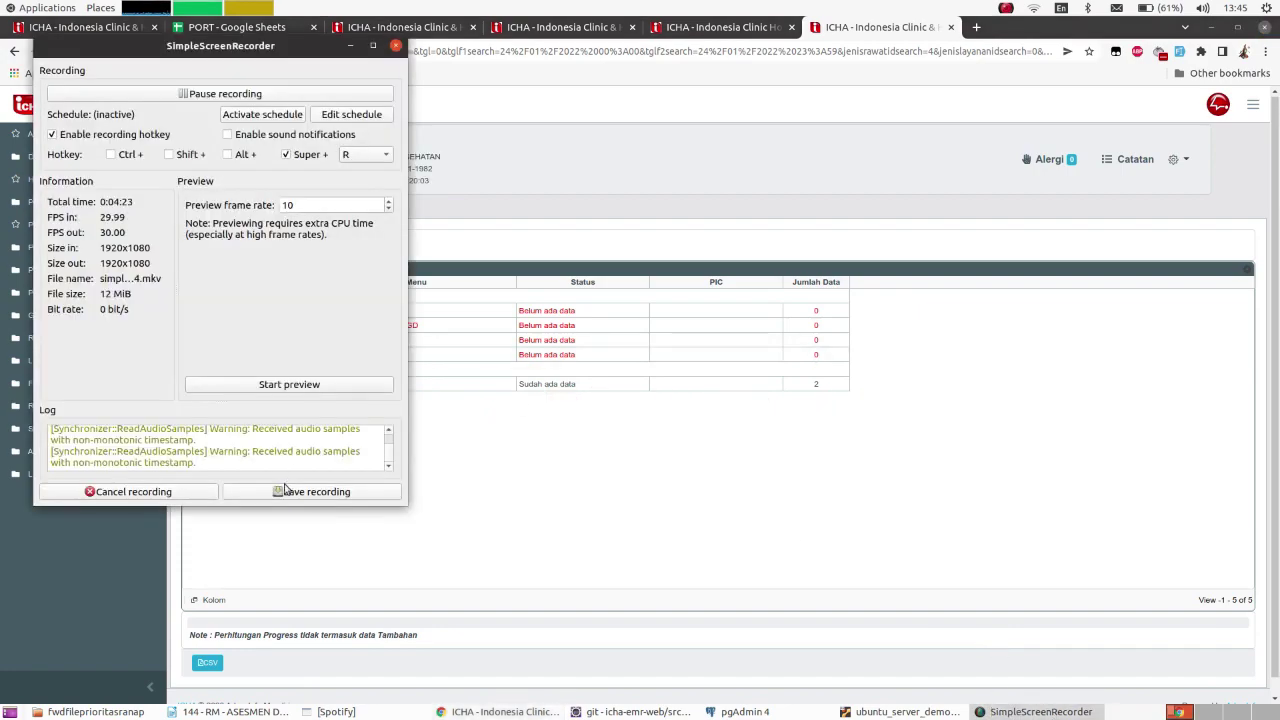